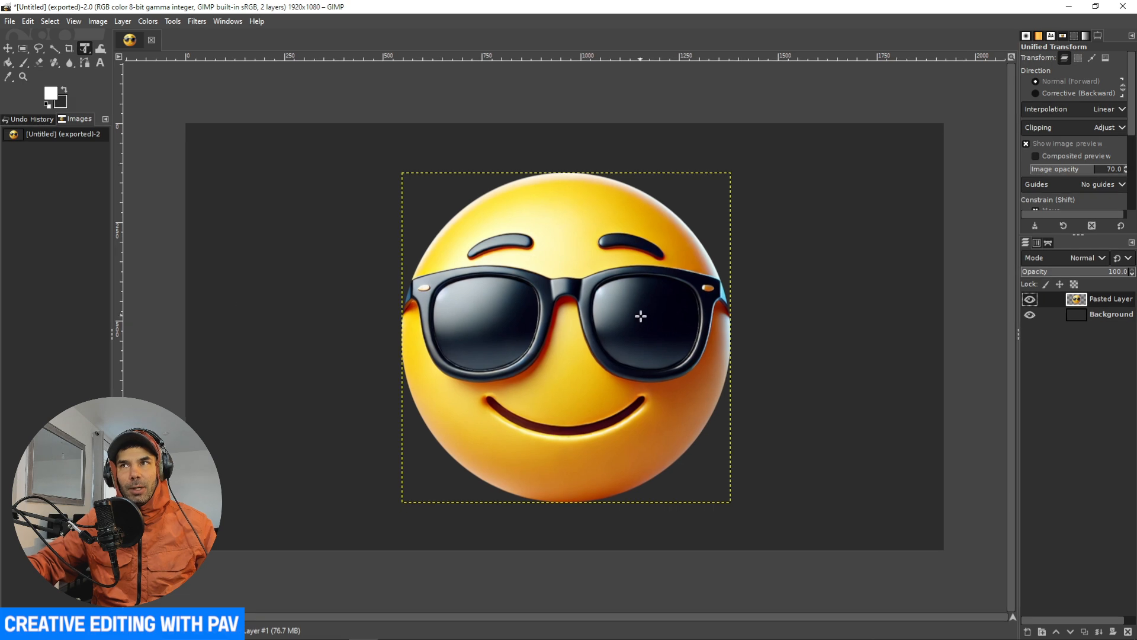
# Hide the Background layer so only the Pasted Layer with the emoji is visible over transparency
pyautogui.moveTo(1035, 303); pyautogui.dragTo(1030, 323)
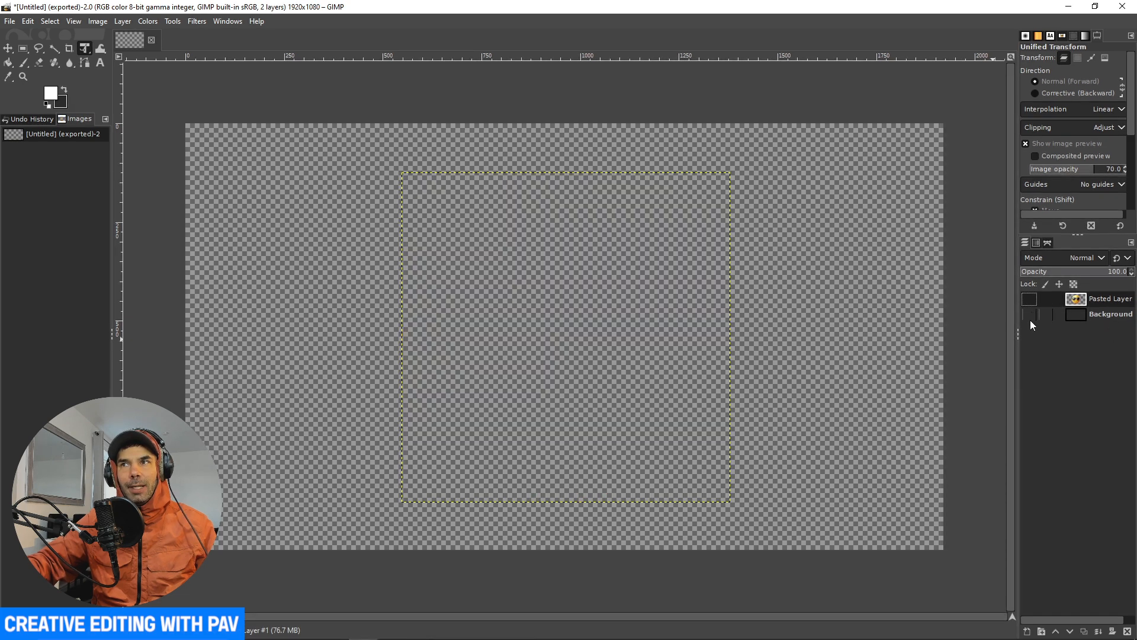
pyautogui.click(1030, 314)
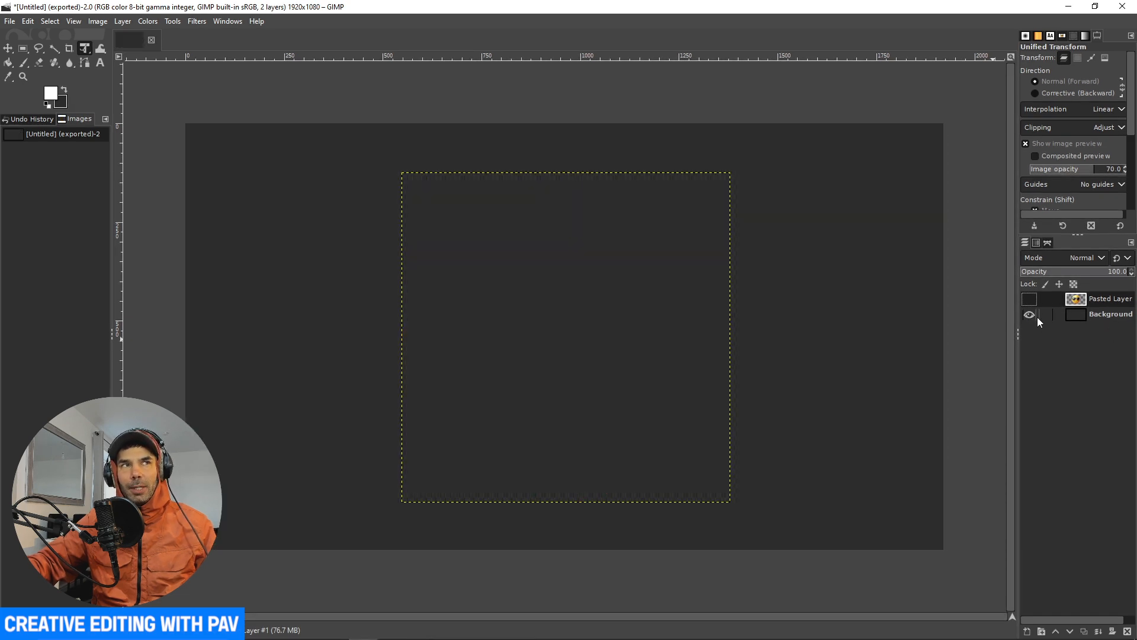
pyautogui.click(1033, 317)
pyautogui.click(1033, 316)
pyautogui.click(1032, 318)
pyautogui.click(1033, 317)
pyautogui.click(1033, 317)
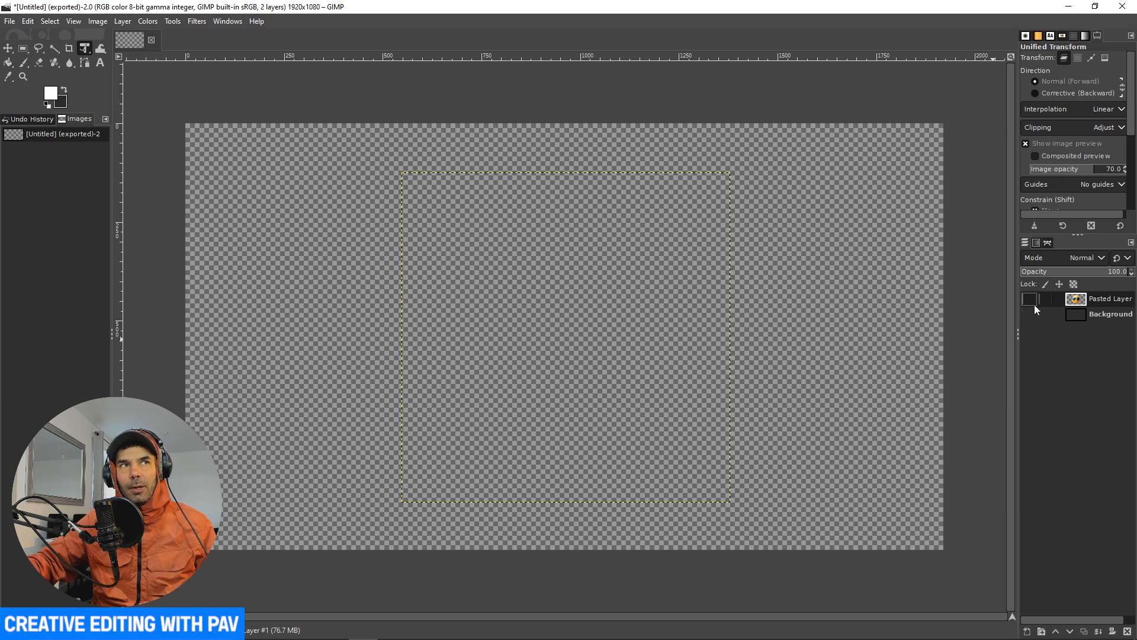
pyautogui.click(1033, 302)
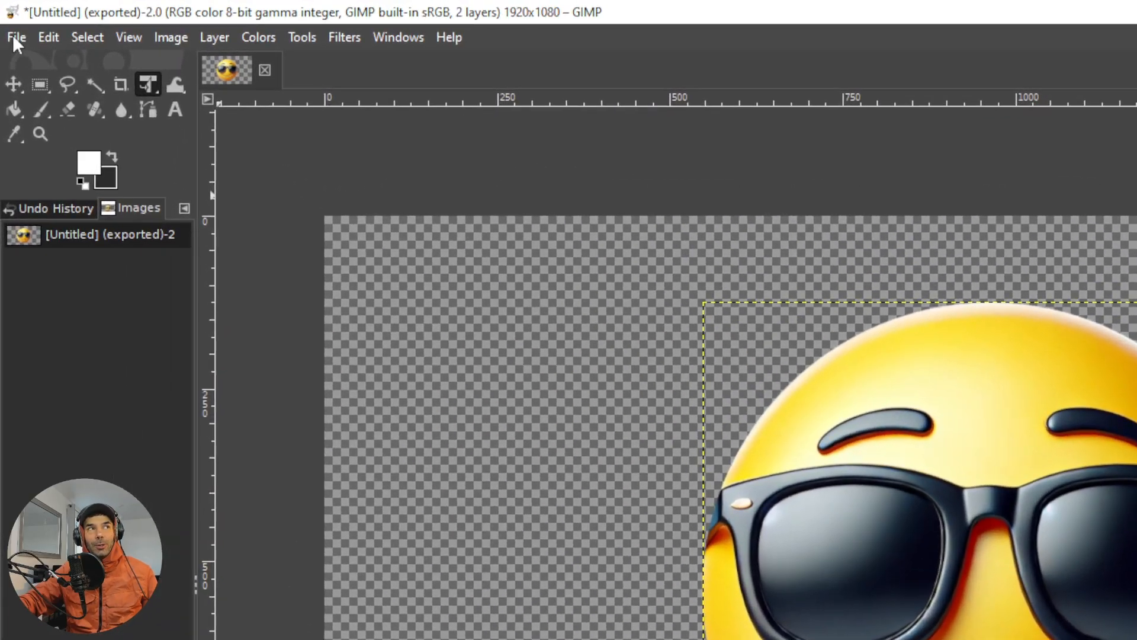
# Export the image as smiley-face-emojy.png in the Gimp Tutorials folder, with PNG compression level 9
pyautogui.click(13, 36)
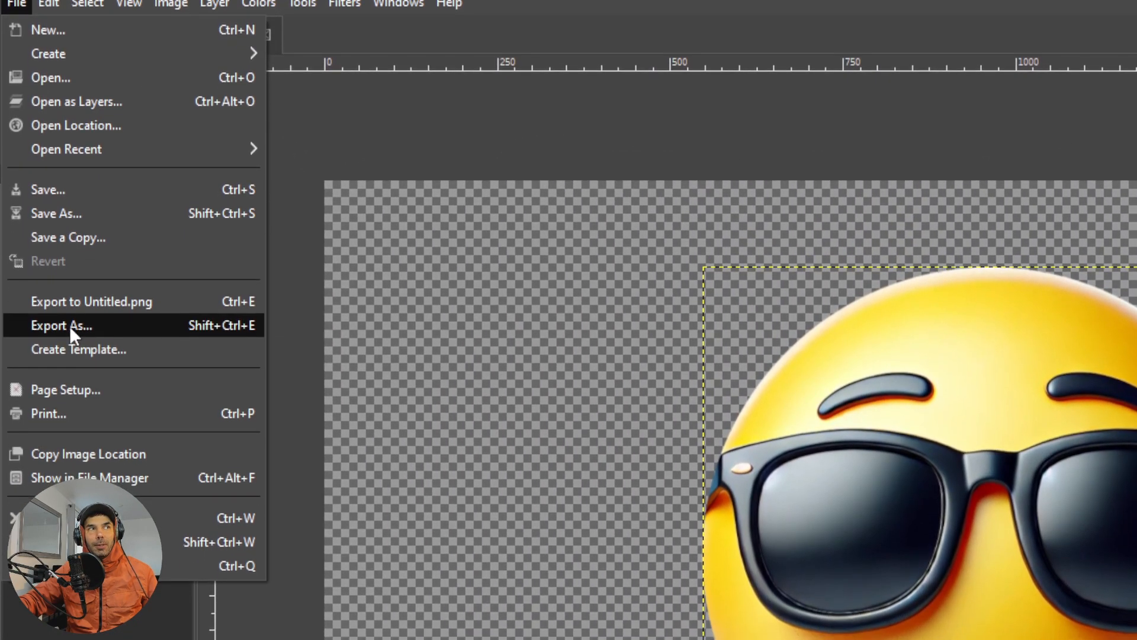
pyautogui.click(67, 348)
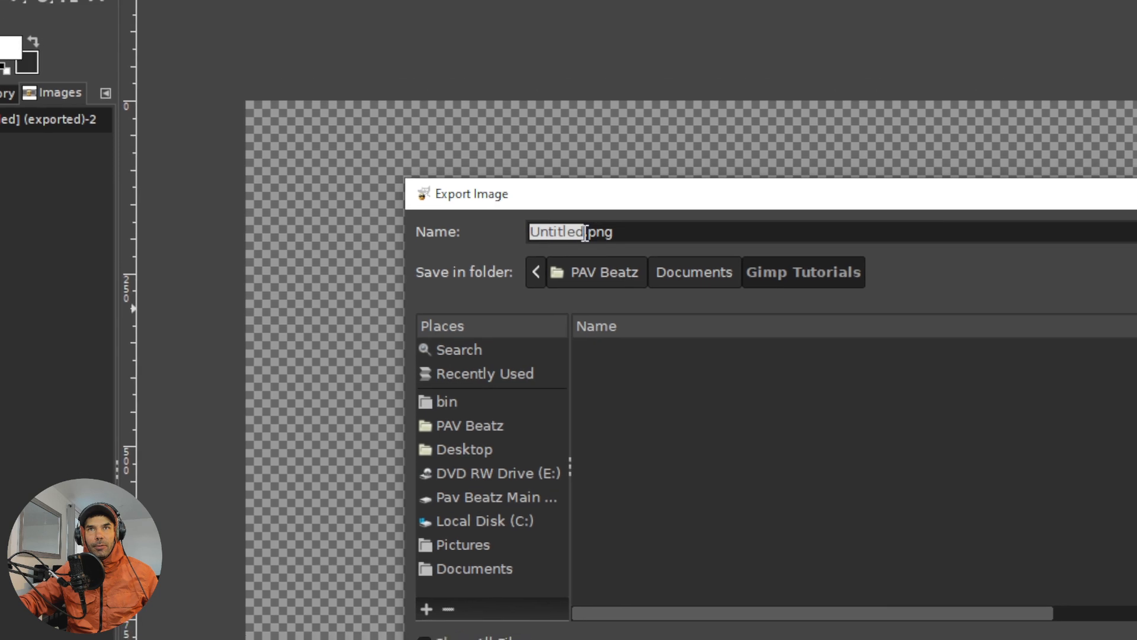
pyautogui.click(586, 181)
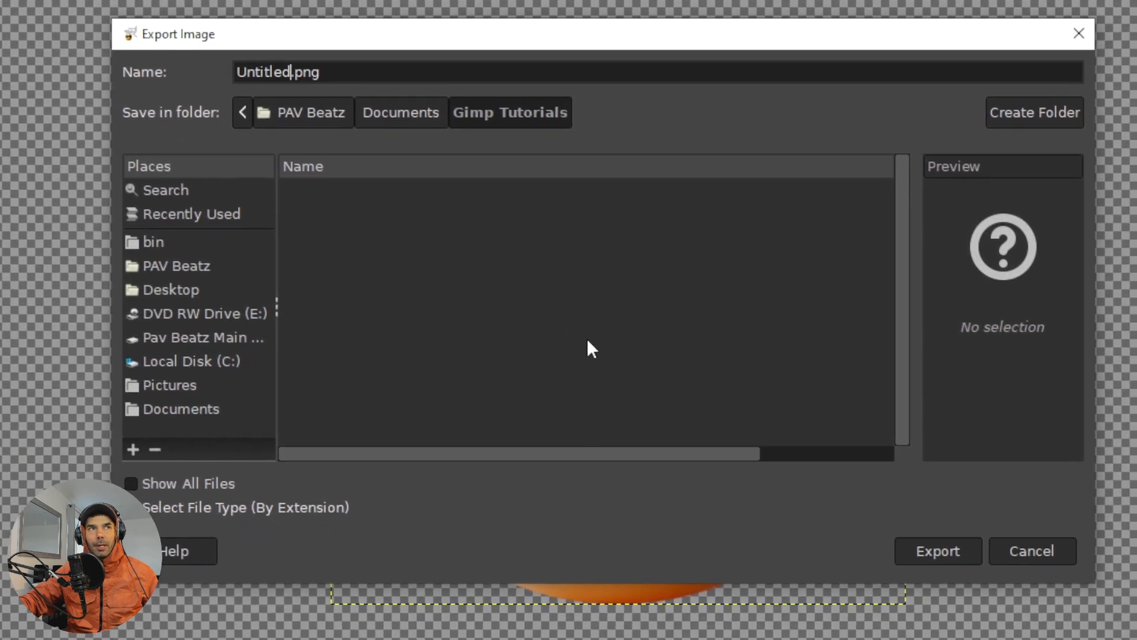
pyautogui.press('alt')
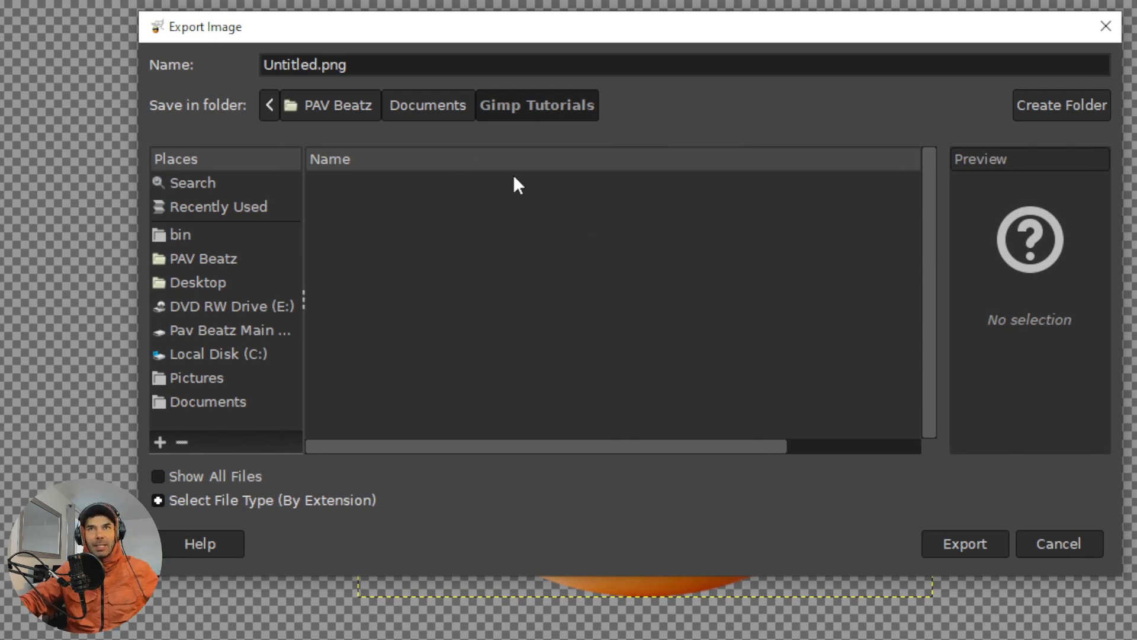
pyautogui.moveTo(362, 64); pyautogui.dragTo(230, 66)
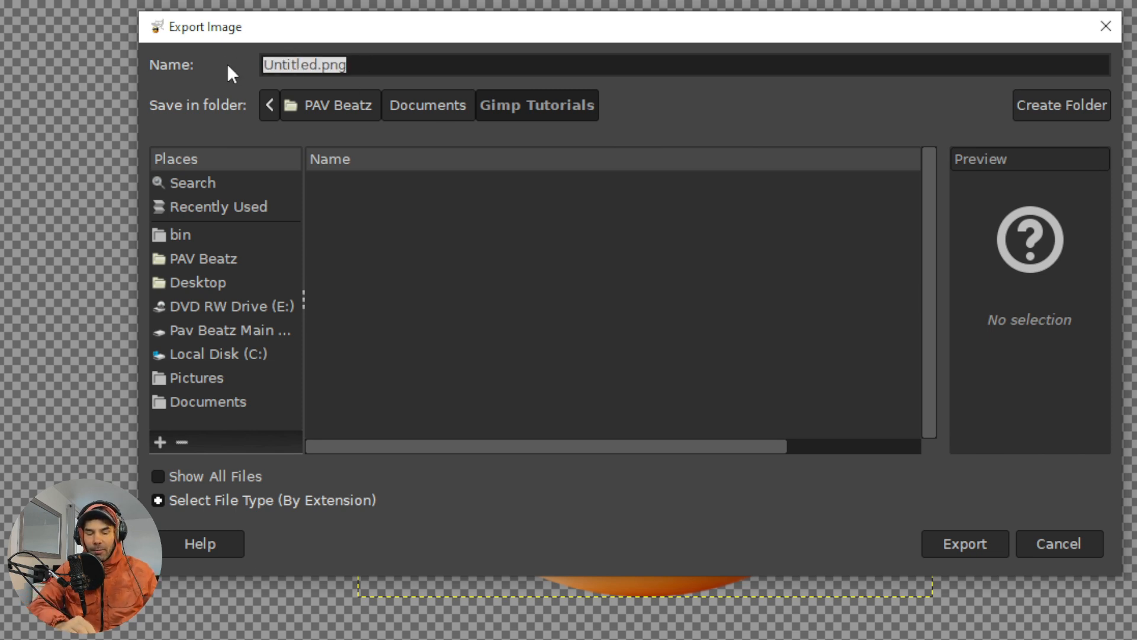
pyautogui.write('smile')
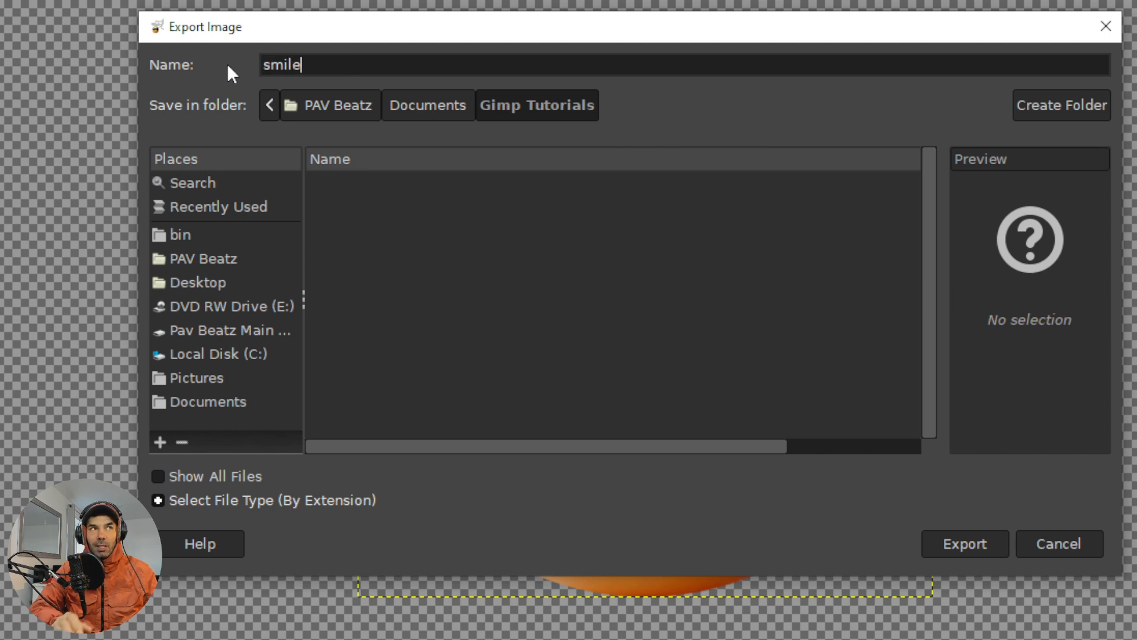
pyautogui.write('y-')
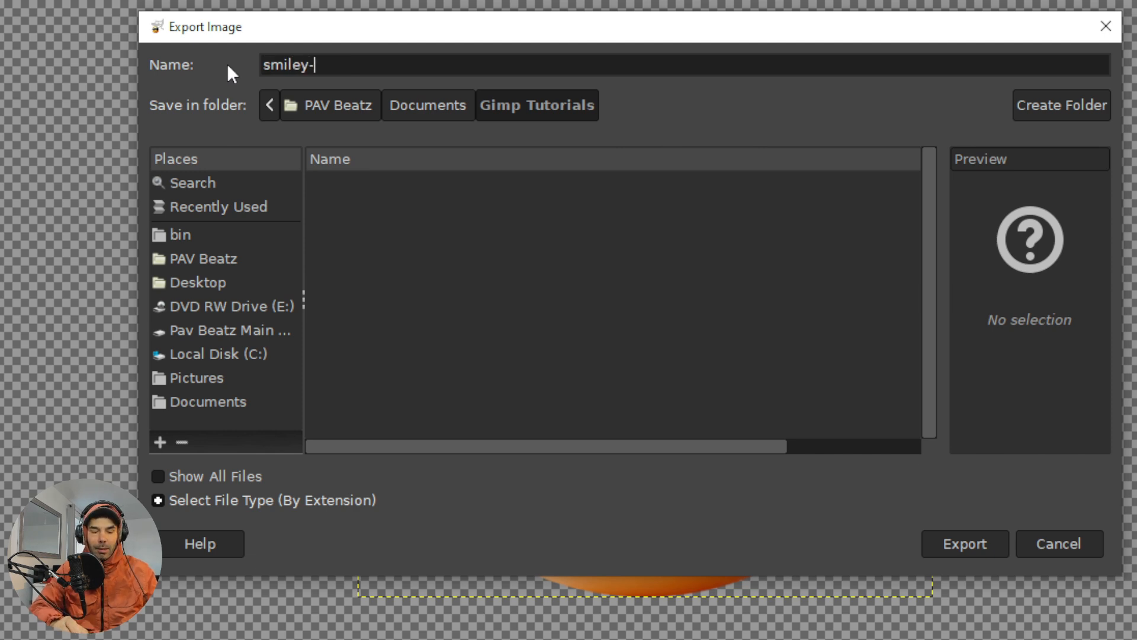
pyautogui.write('face-emojy')
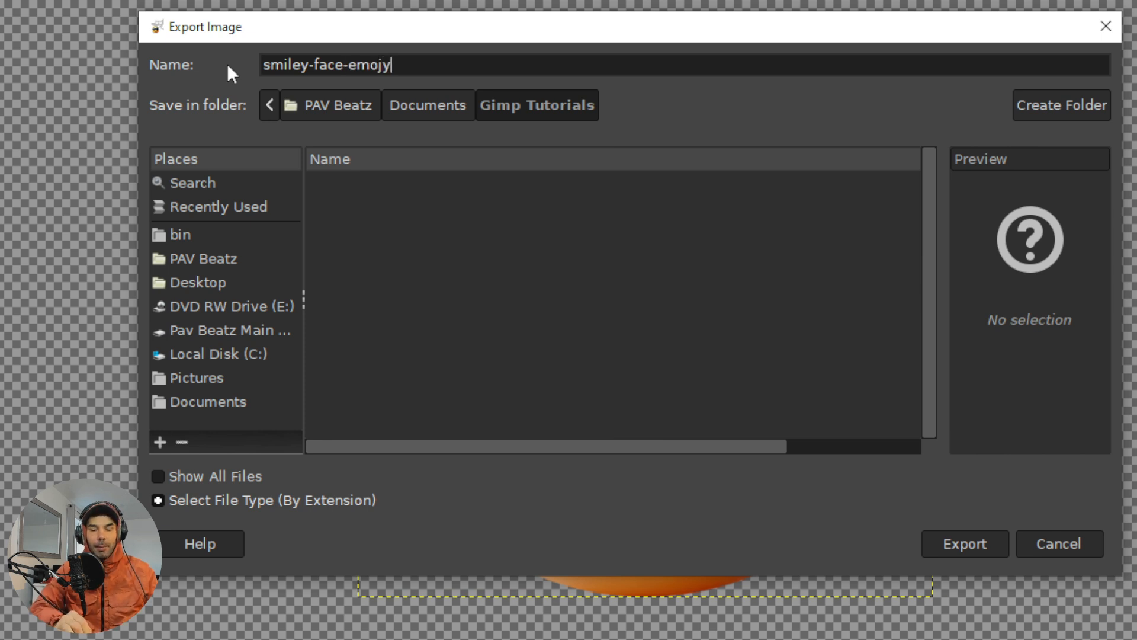
pyautogui.write('.png')
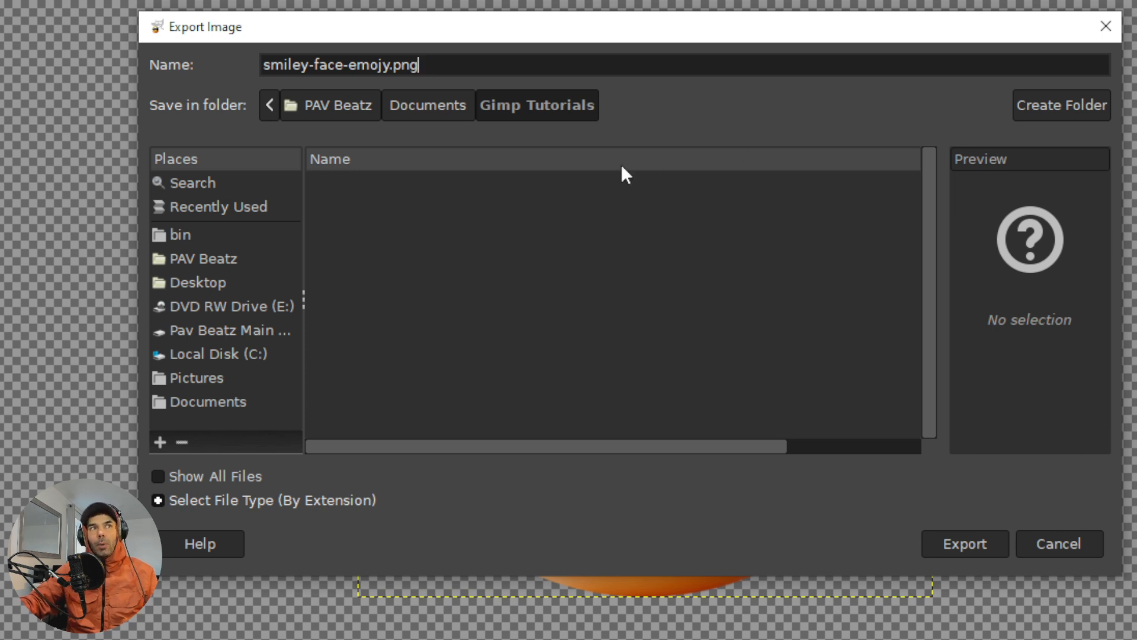
pyautogui.click(988, 546)
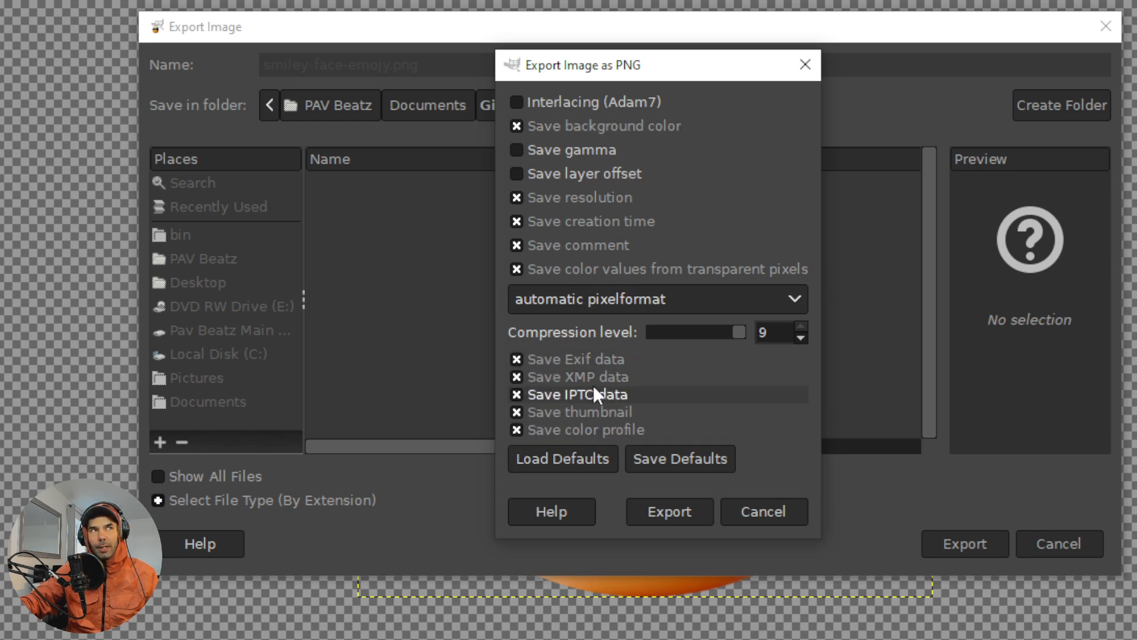
pyautogui.click(656, 510)
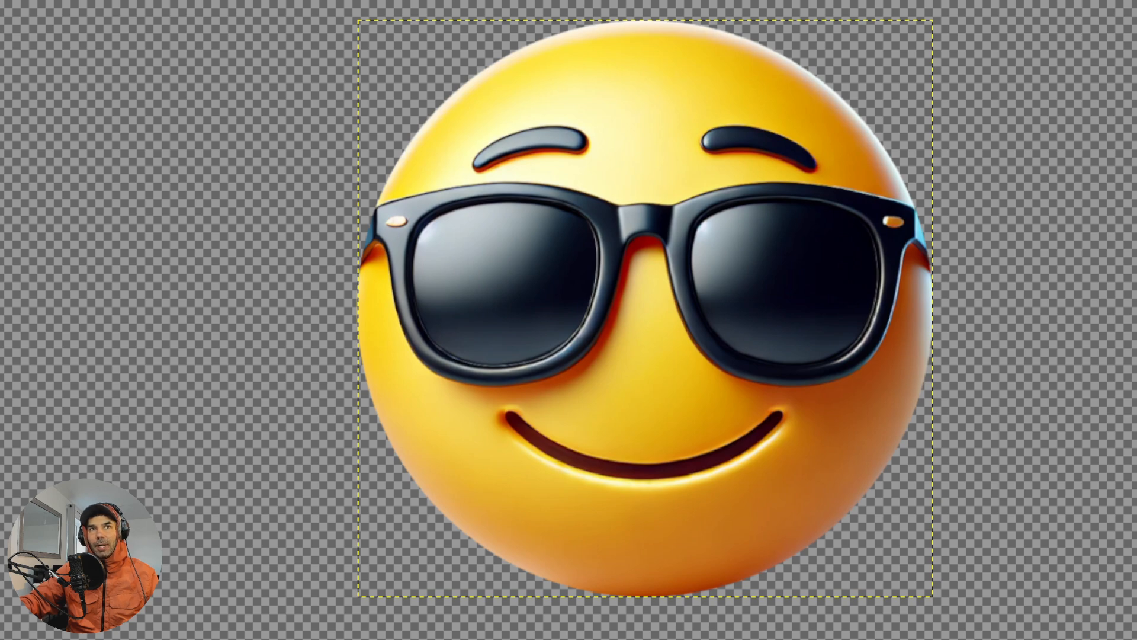
# Start another export of the emoji image
pyautogui.hotkey('ctrl', 'shift', 'e')
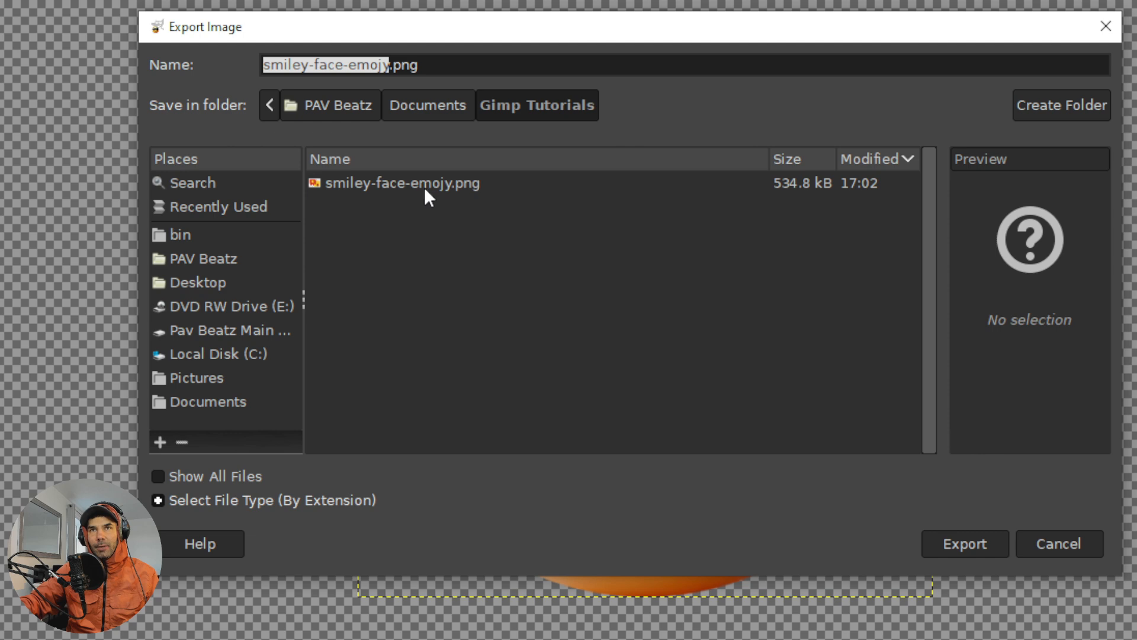
pyautogui.click(972, 541)
pyautogui.click(708, 392)
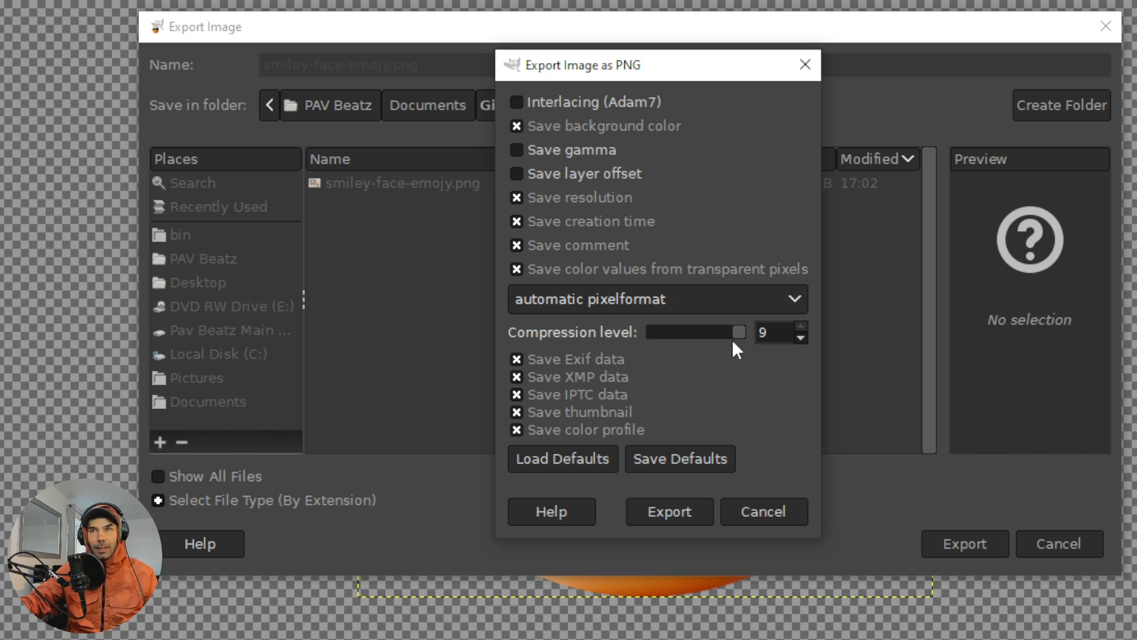
pyautogui.moveTo(738, 332)
pyautogui.mouseDown()
pyautogui.moveTo(622, 335)
pyautogui.moveTo(738, 335)
pyautogui.mouseUp()
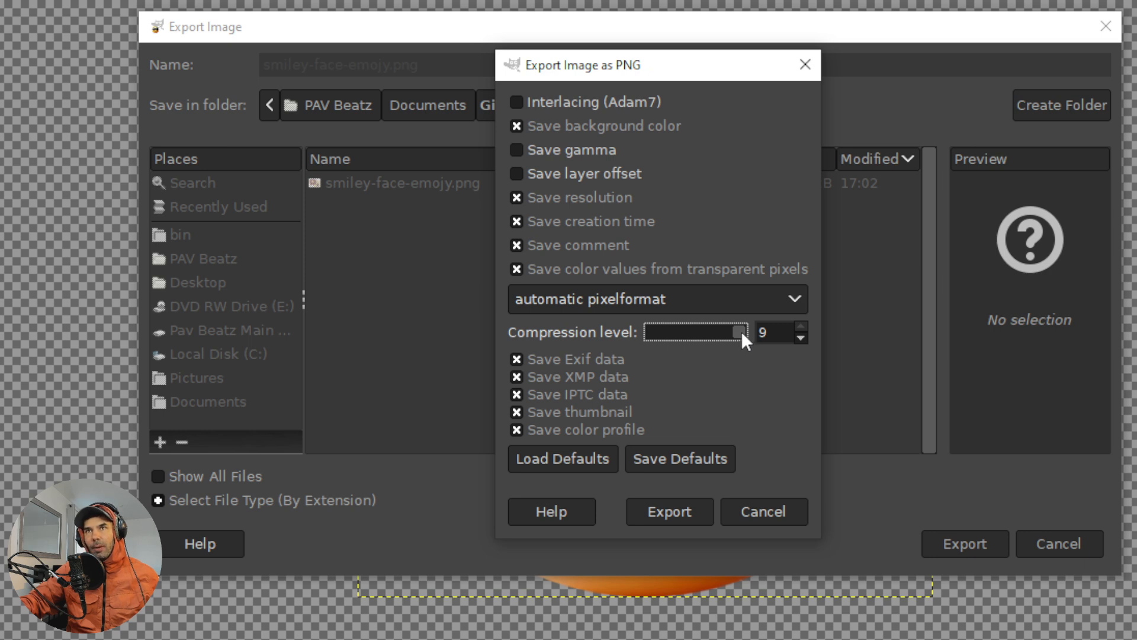
pyautogui.moveTo(741, 330); pyautogui.dragTo(649, 340)
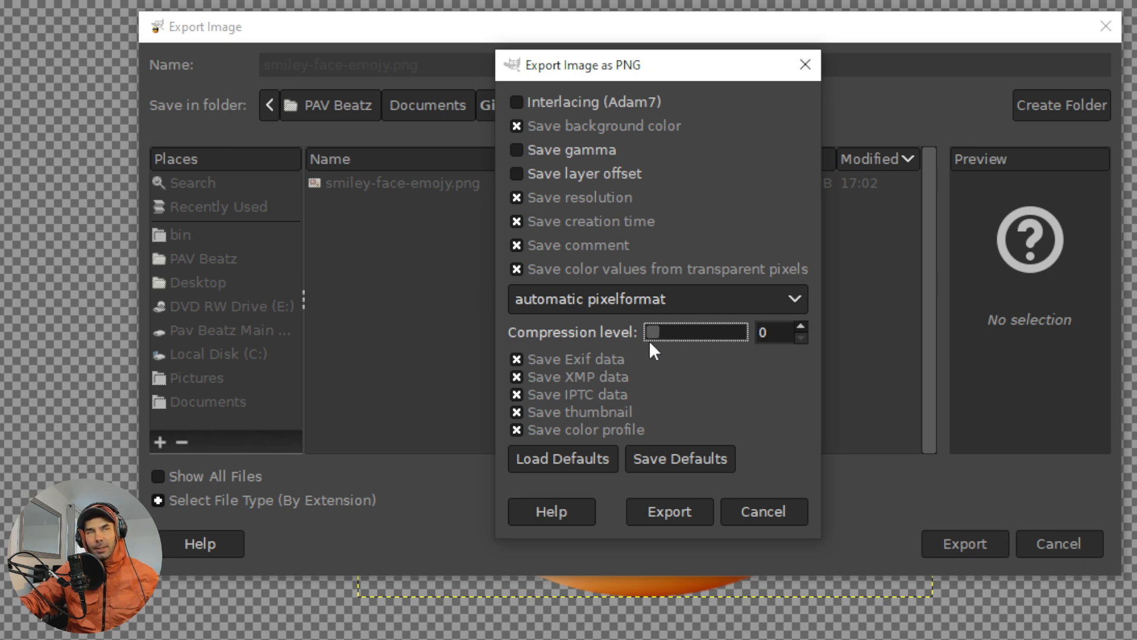
pyautogui.click(771, 514)
# Export the image as smiley-face-emojy-high-res.png with PNG compression level 0
pyautogui.click(391, 64)
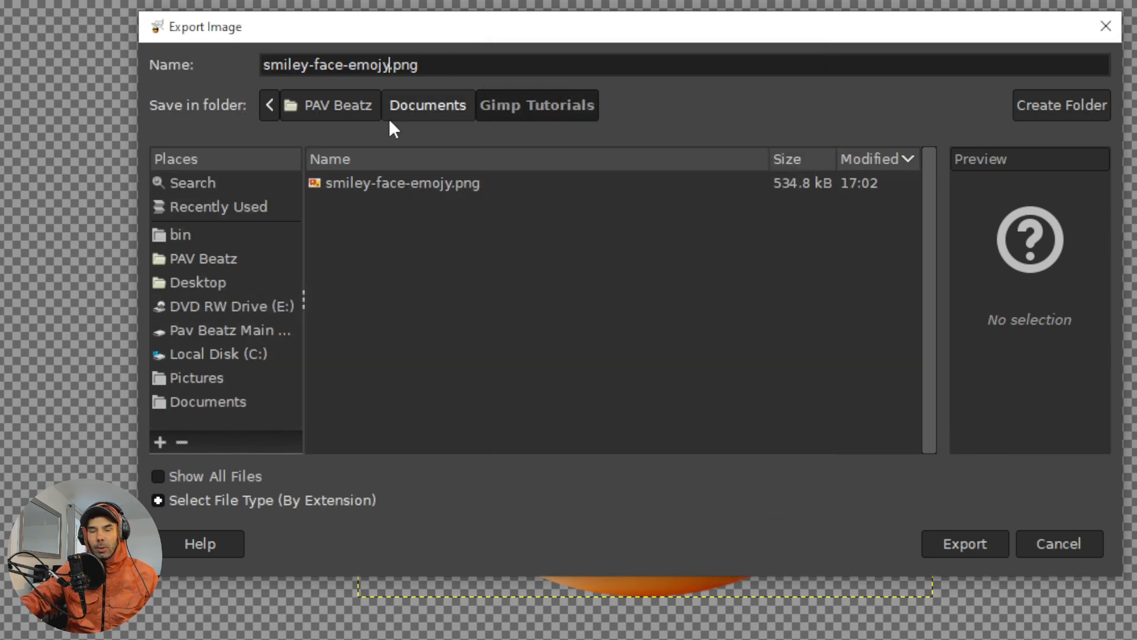
pyautogui.write('-')
pyautogui.write('high-re')
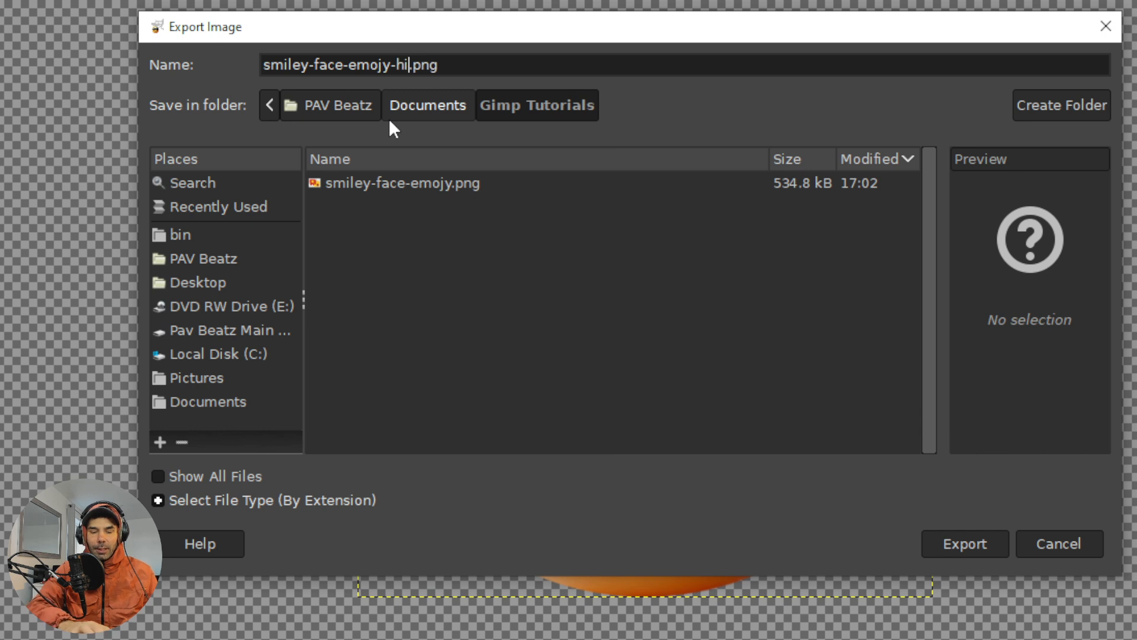
pyautogui.write('s')
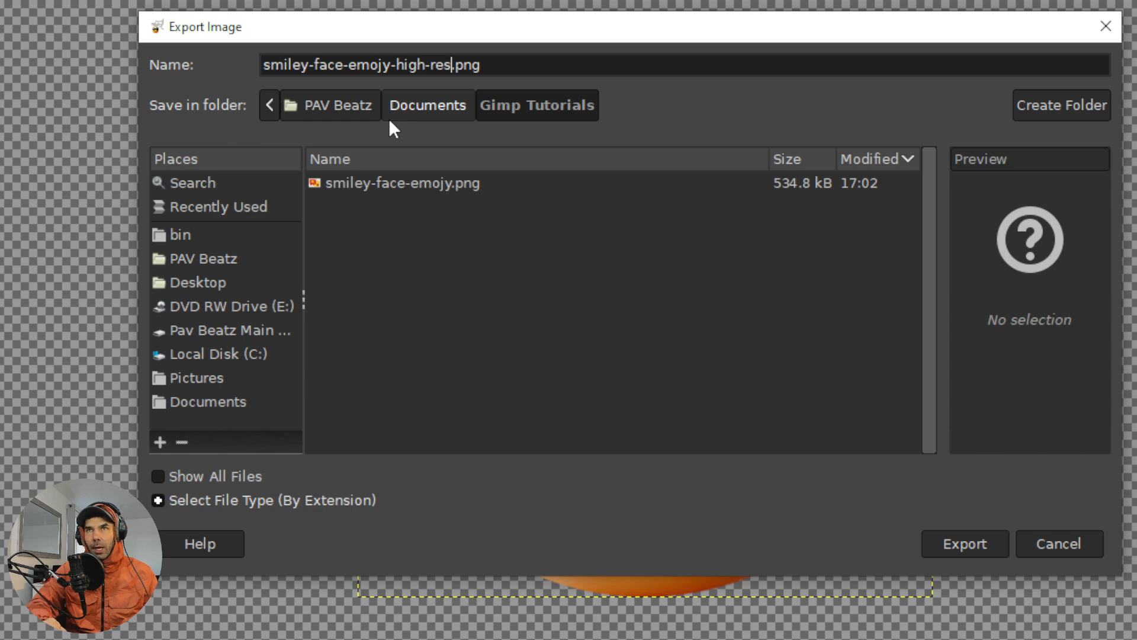
pyautogui.press('Return')
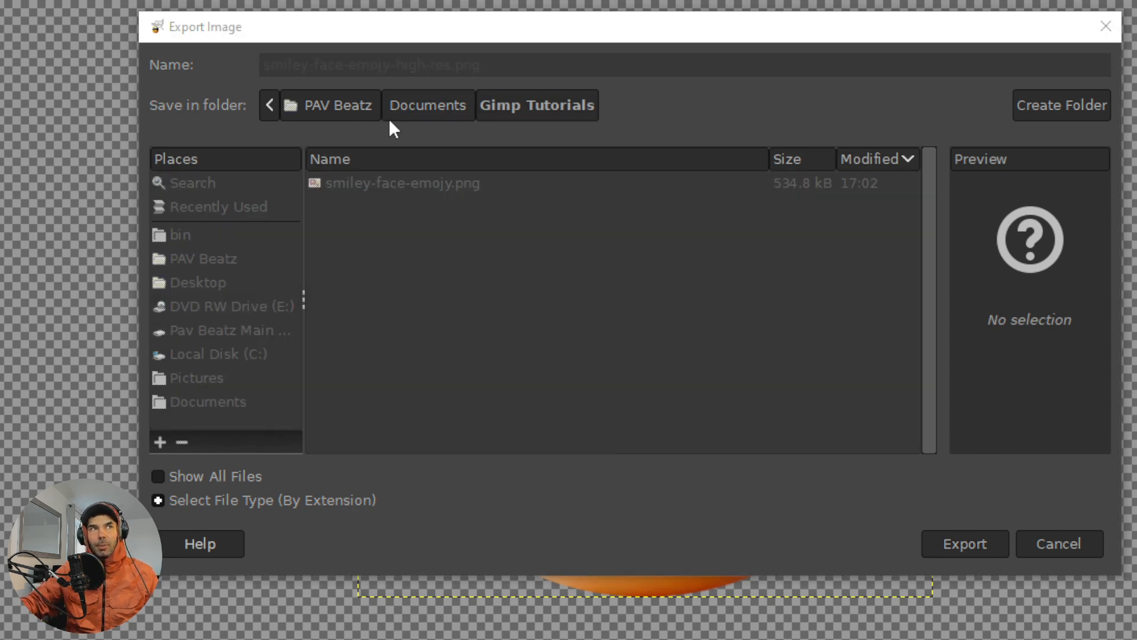
pyautogui.moveTo(733, 330); pyautogui.dragTo(630, 337)
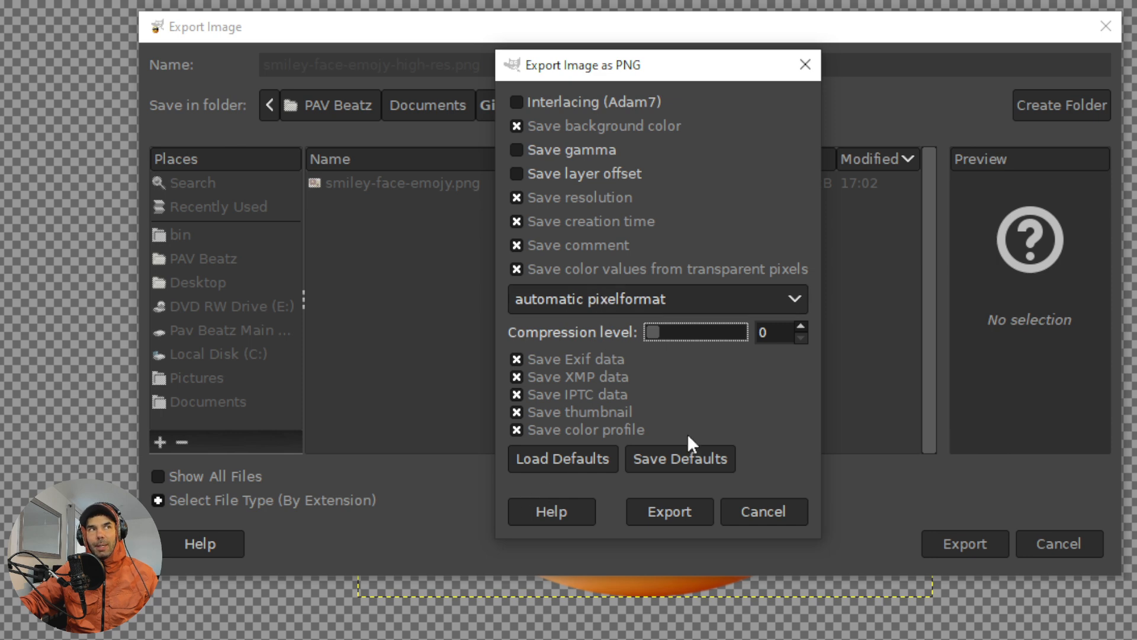
pyautogui.click(677, 507)
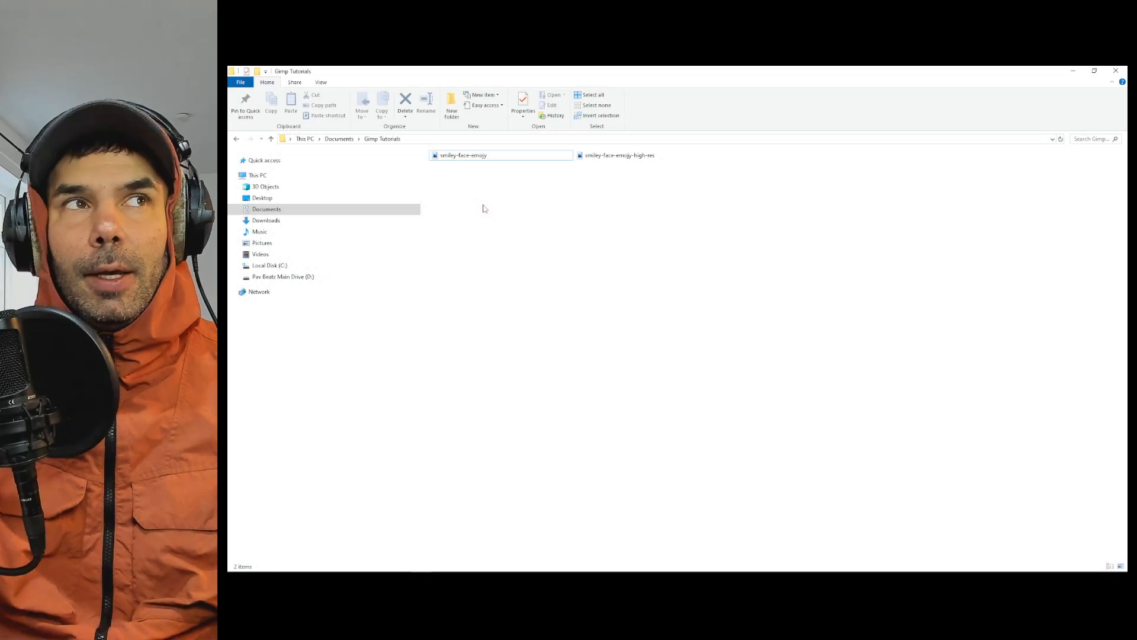
# In File Explorer, sort the exported files in the Gimp Tutorials folder by date modified, descending
pyautogui.click(485, 157)
pyautogui.click(533, 212)
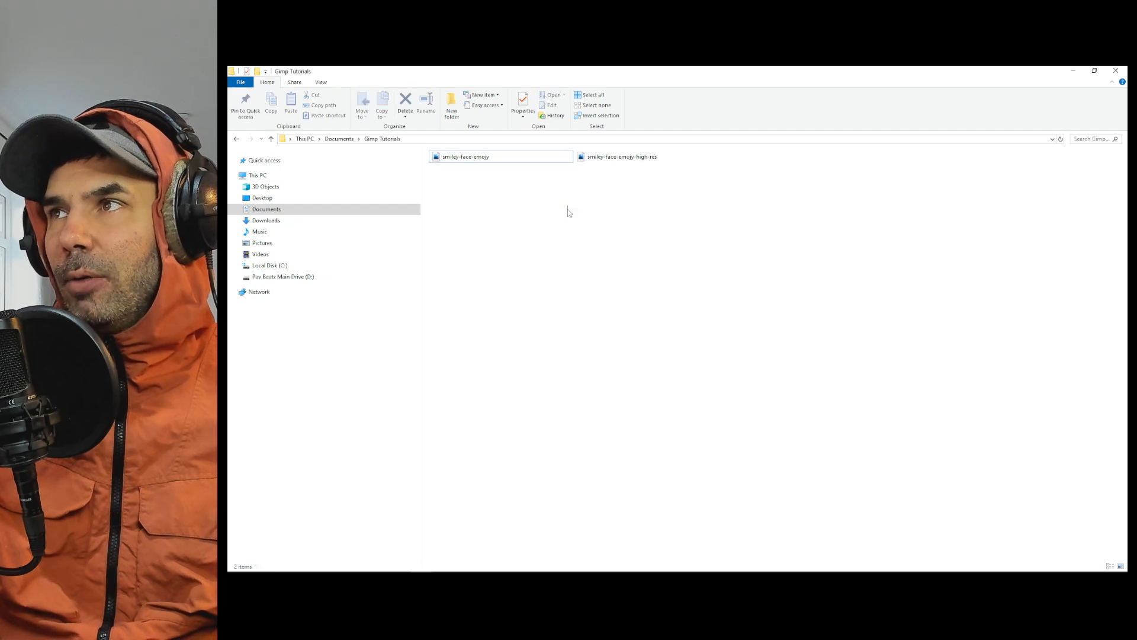
pyautogui.rightClick(567, 211)
pyautogui.moveTo(639, 229)
pyautogui.click(708, 237)
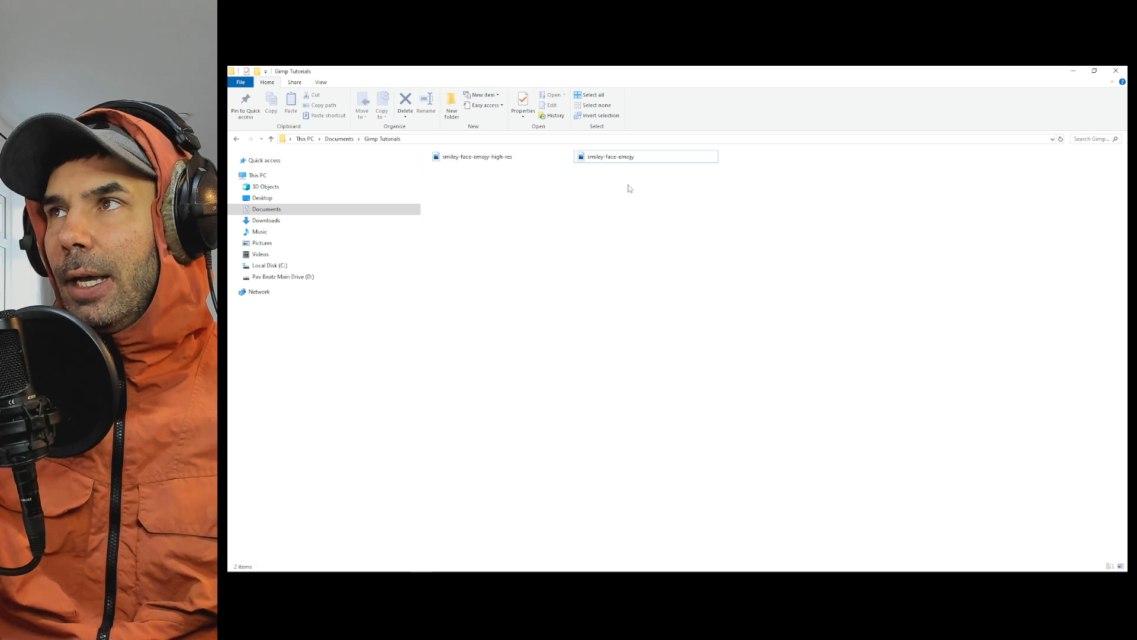
# Switch the Gimp Tutorials folder to the Details view
pyautogui.rightClick(519, 191)
pyautogui.moveTo(551, 208)
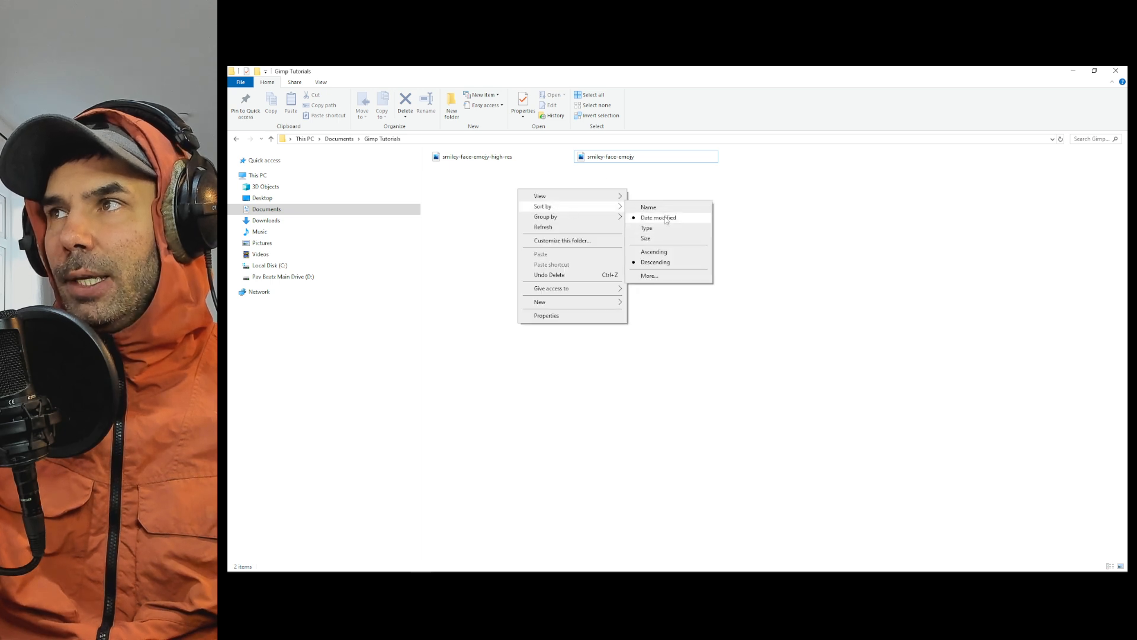
pyautogui.moveTo(601, 196)
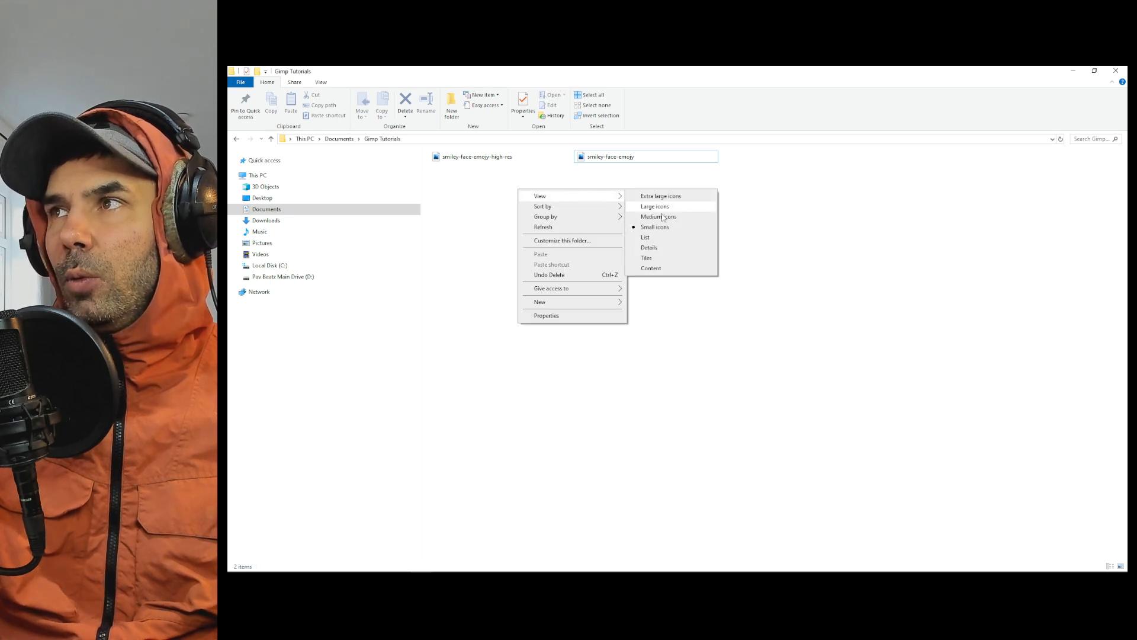
pyautogui.click(660, 248)
# Compare the file sizes of smiley-face-emojy-high-res and smiley-face-emojy
pyautogui.click(669, 176)
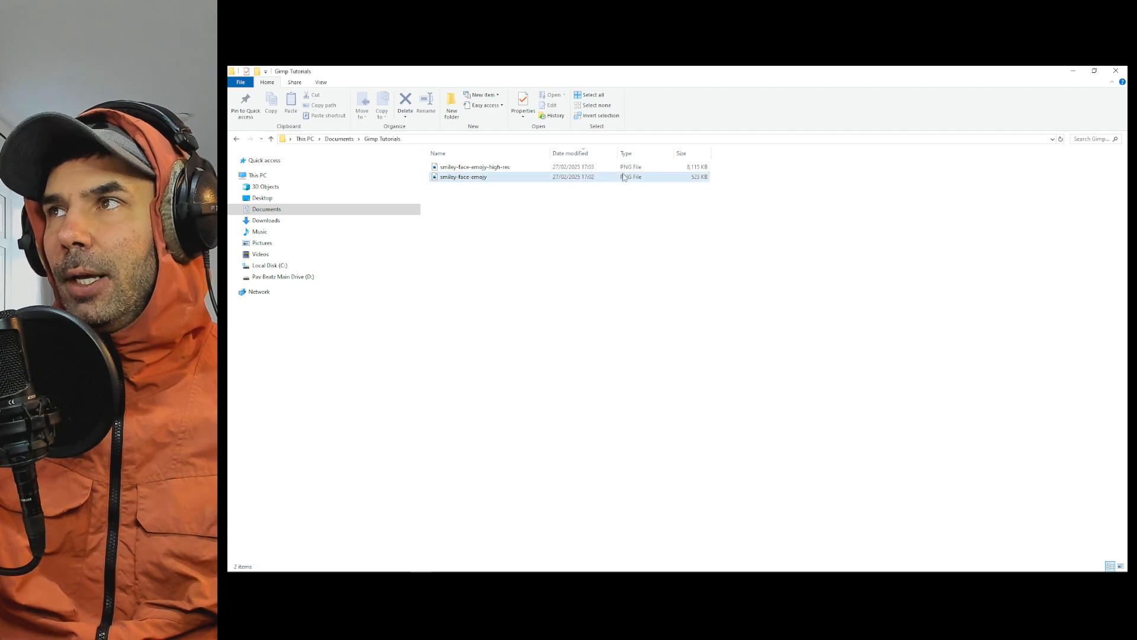
pyautogui.click(690, 168)
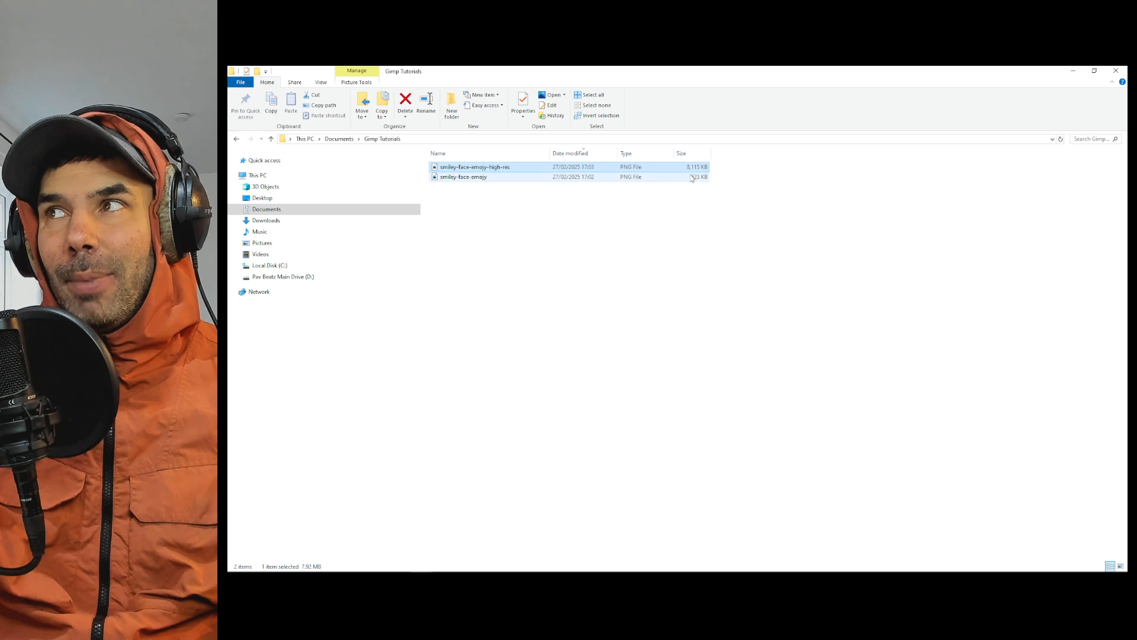
pyautogui.click(693, 177)
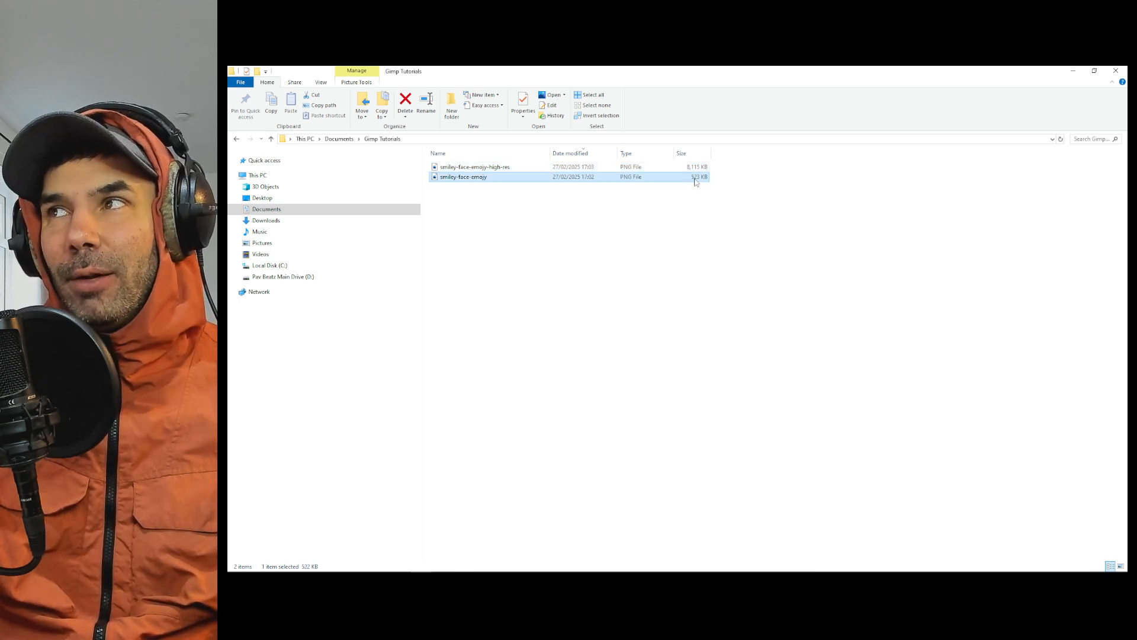
pyautogui.moveTo(535, 180)
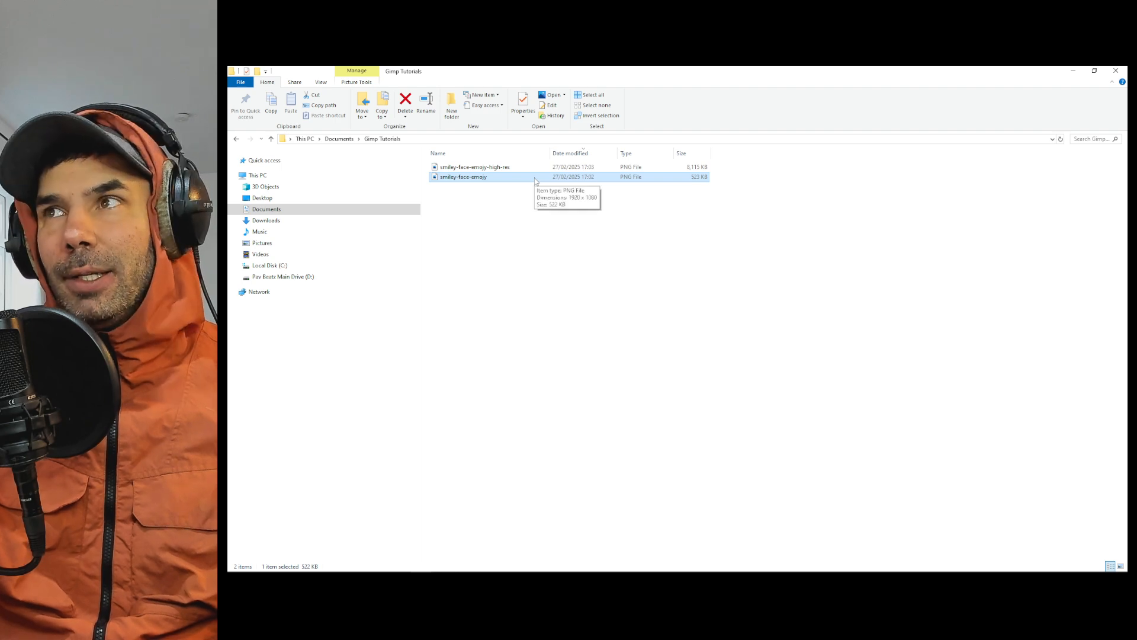
# Open smiley-face-emojy-high-res.png in Photos and move its window below the two file entries
pyautogui.press('Up')
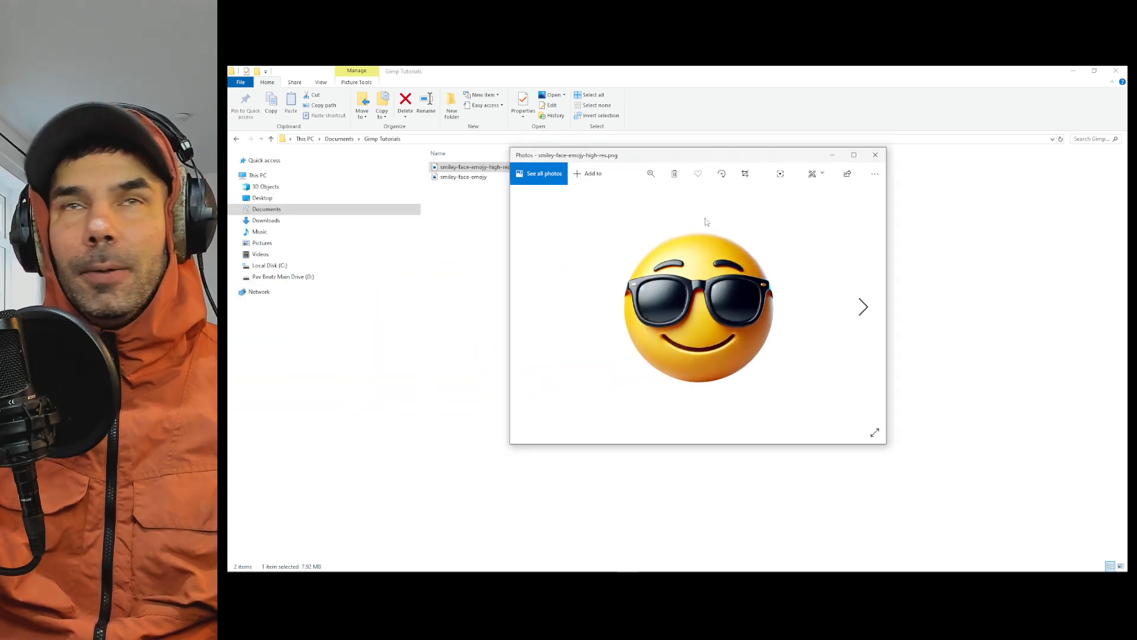
pyautogui.moveTo(714, 155); pyautogui.dragTo(716, 193)
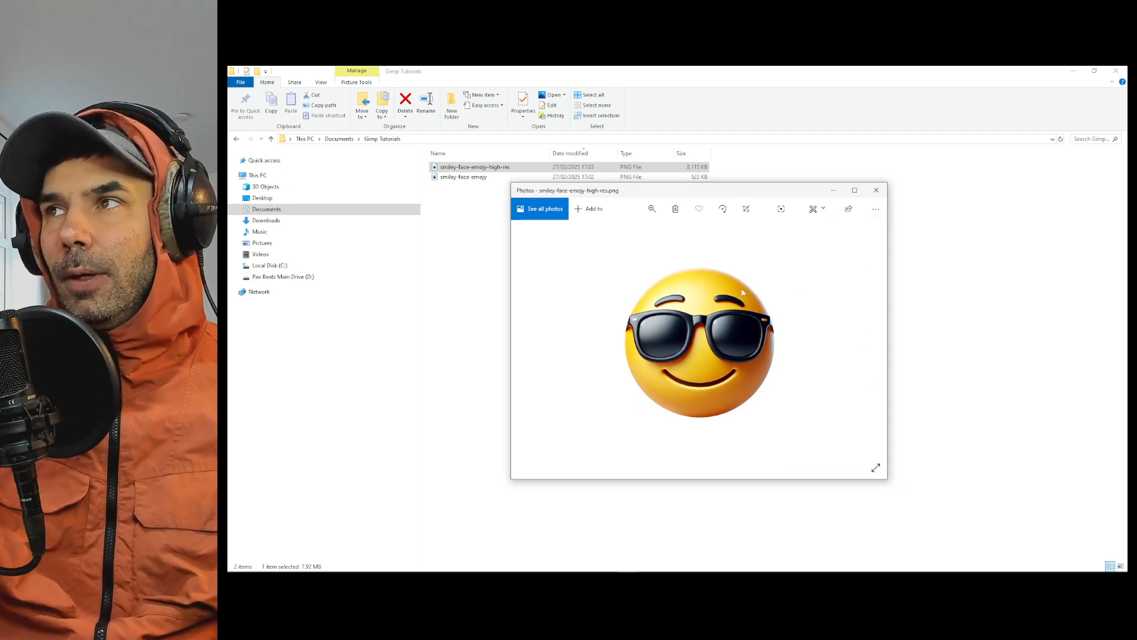
# Maximize the Photos window and inspect the smiley-face-emojy-high-res.png image quality
pyautogui.click(855, 190)
pyautogui.click(630, 92)
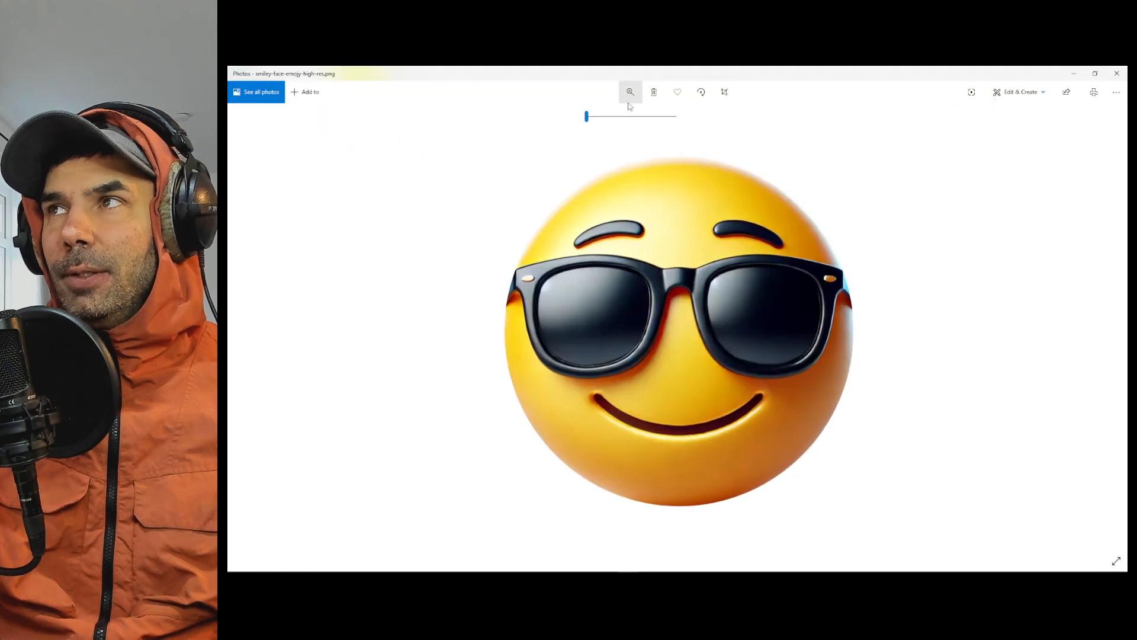
pyautogui.moveTo(585, 116)
pyautogui.mouseDown()
pyautogui.moveTo(619, 116)
pyautogui.moveTo(587, 117)
pyautogui.mouseUp()
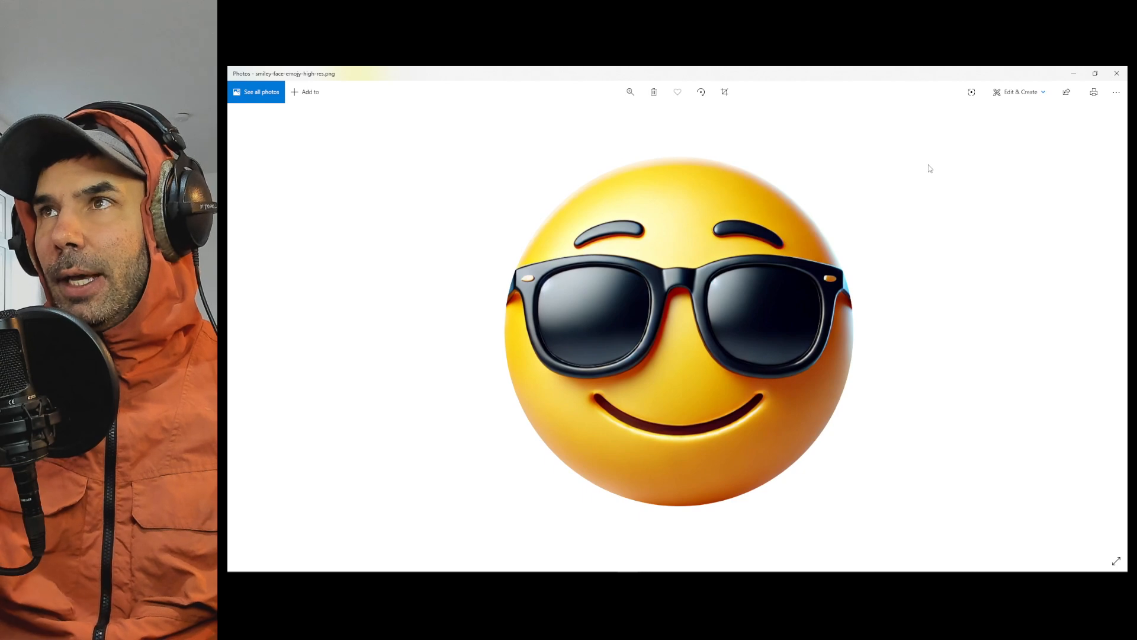
# Go to smiley-face-emojy.png in the viewer, enlarge it slightly to compare its quality, and close Photos
pyautogui.press('Left')
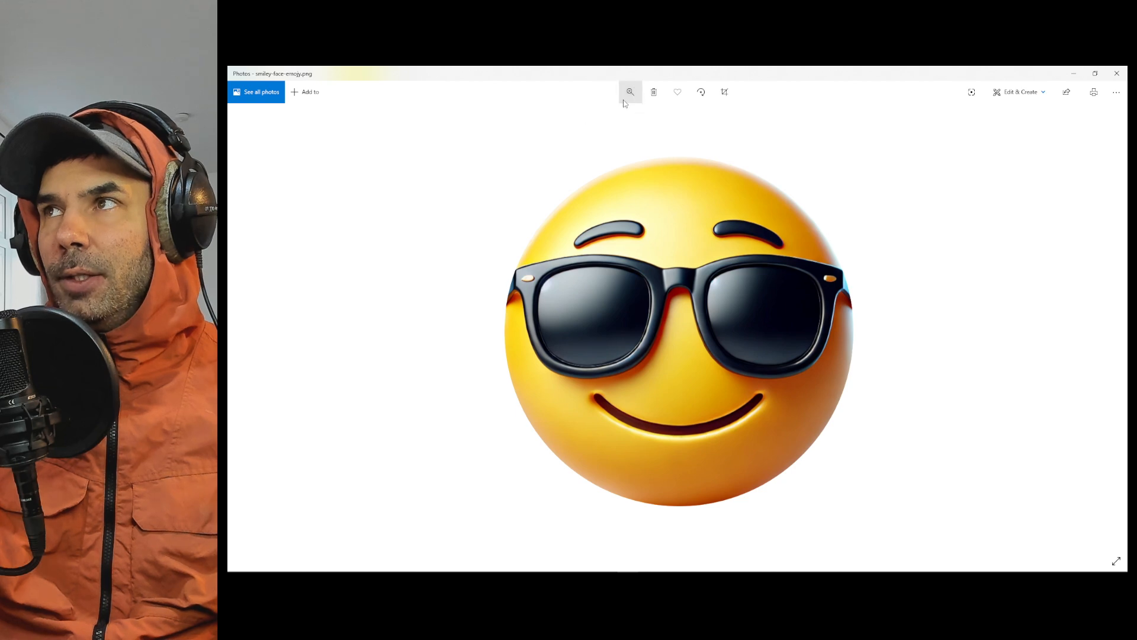
pyautogui.moveTo(587, 116)
pyautogui.mouseDown()
pyautogui.moveTo(658, 116)
pyautogui.moveTo(587, 116)
pyautogui.mouseUp()
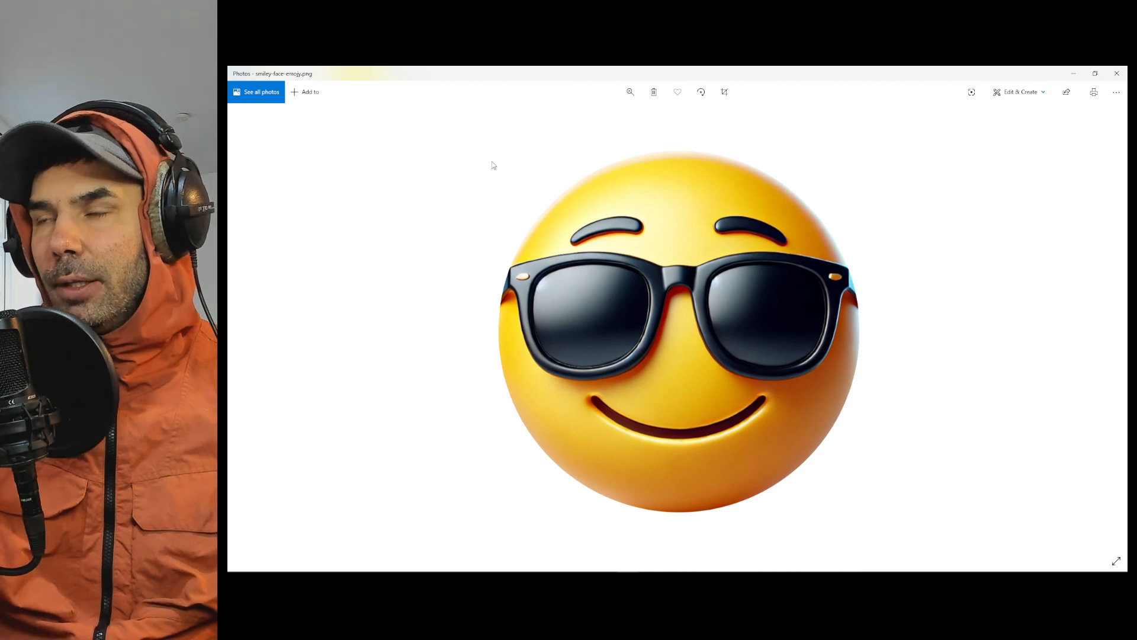
pyautogui.click(1117, 73)
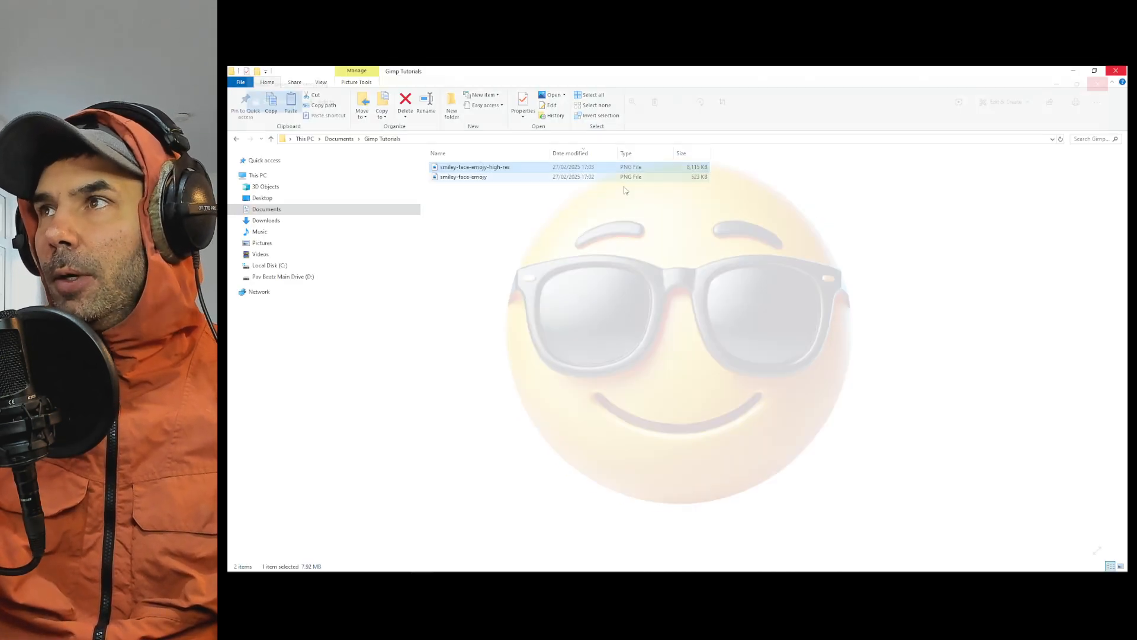
# Reopen smiley-face-emojy-high-res from the folder to view it again, and close Photos
pyautogui.click(467, 180)
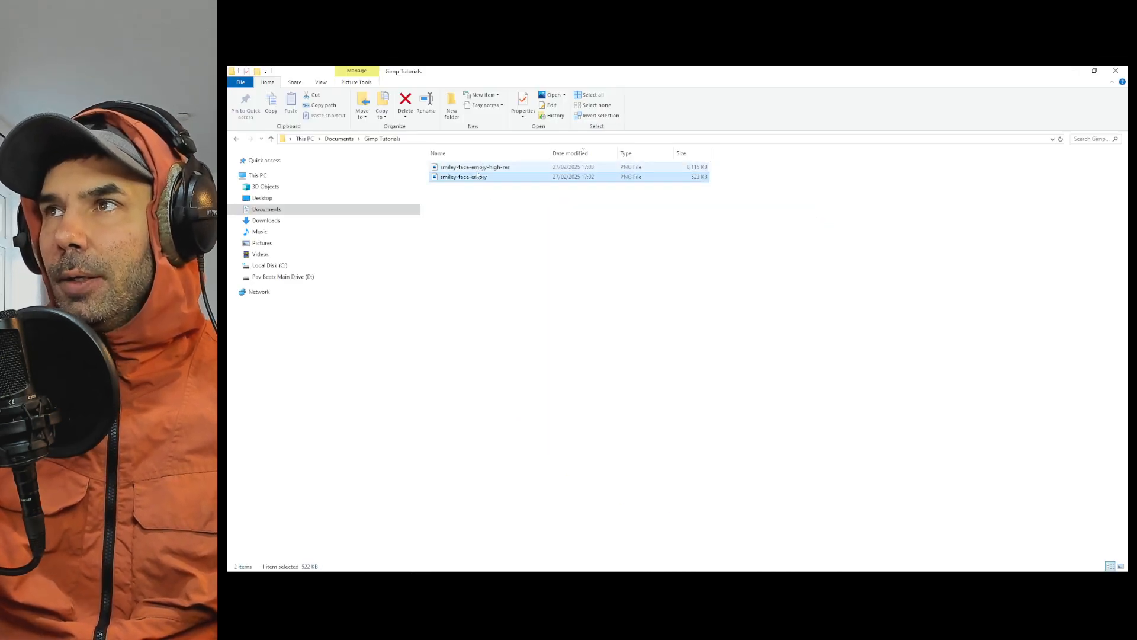
pyautogui.click(500, 169)
pyautogui.doubleClick(494, 168)
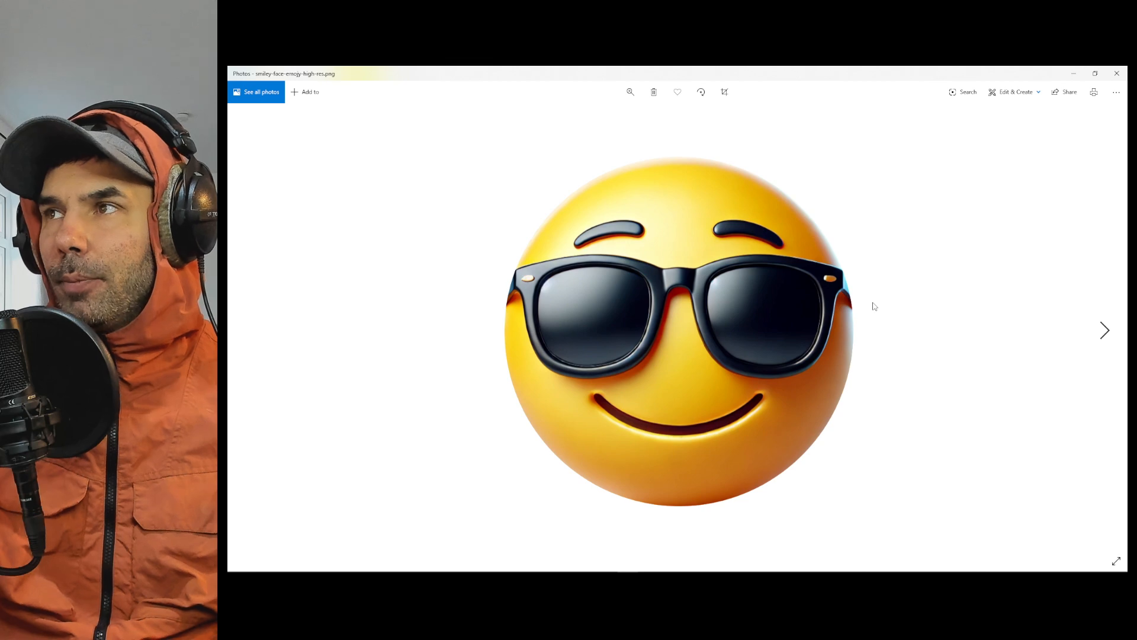
pyautogui.click(1120, 73)
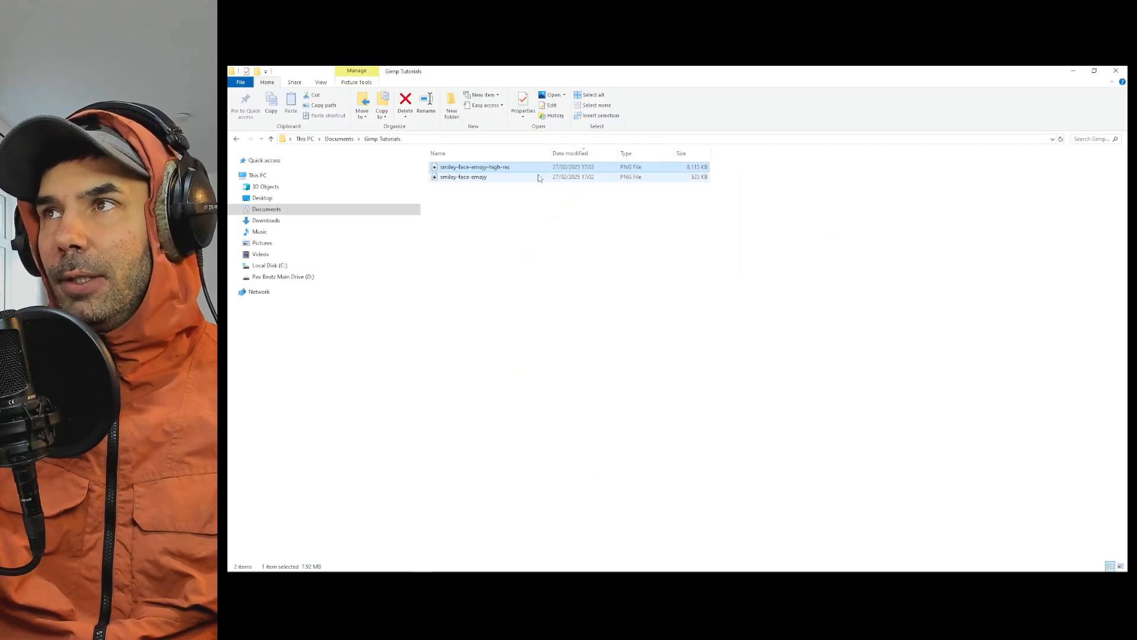
pyautogui.doubleClick(503, 169)
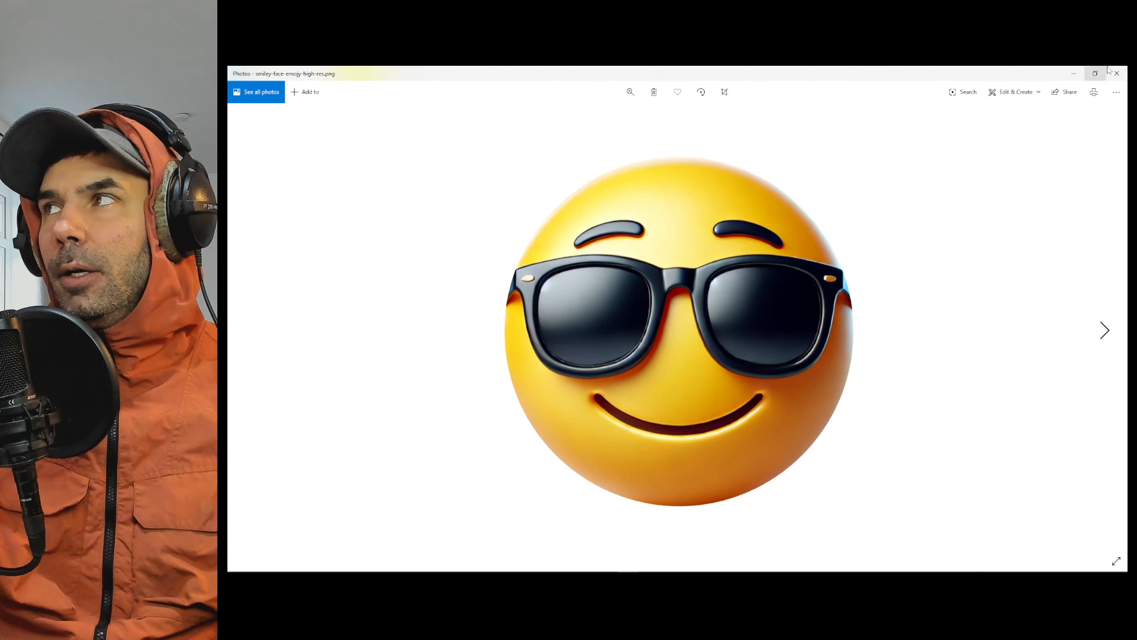
pyautogui.click(1116, 73)
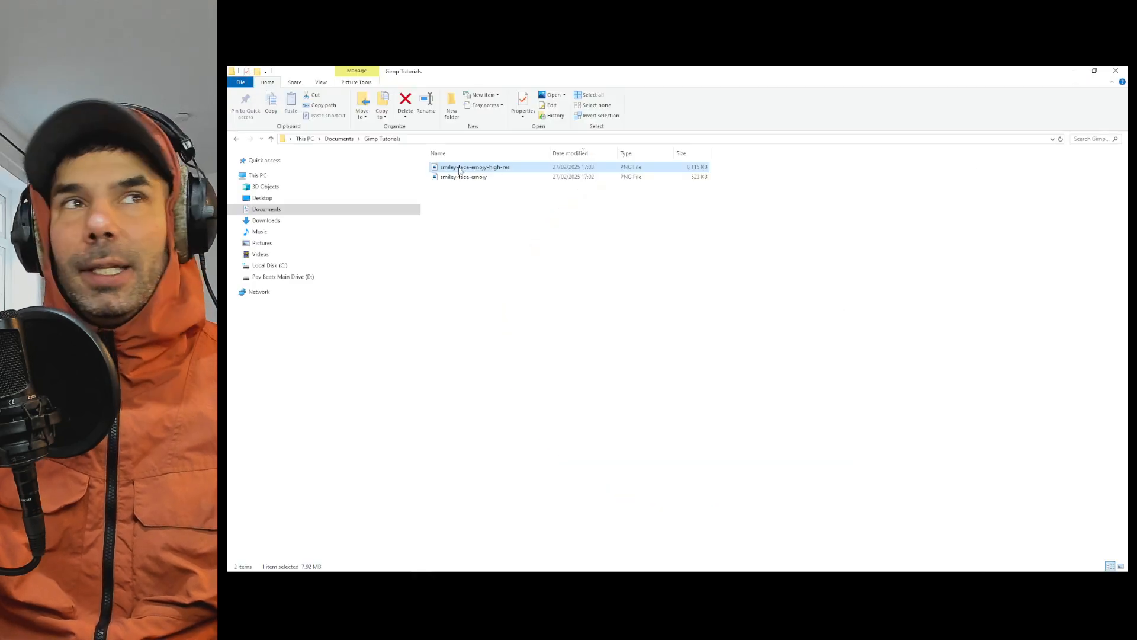
# Switch to GIMP, adding smiley-face-emojy-high-res as a layer, and move it about 420 px left with Unified Transform
pyautogui.moveTo(466, 168); pyautogui.dragTo(347, 266)
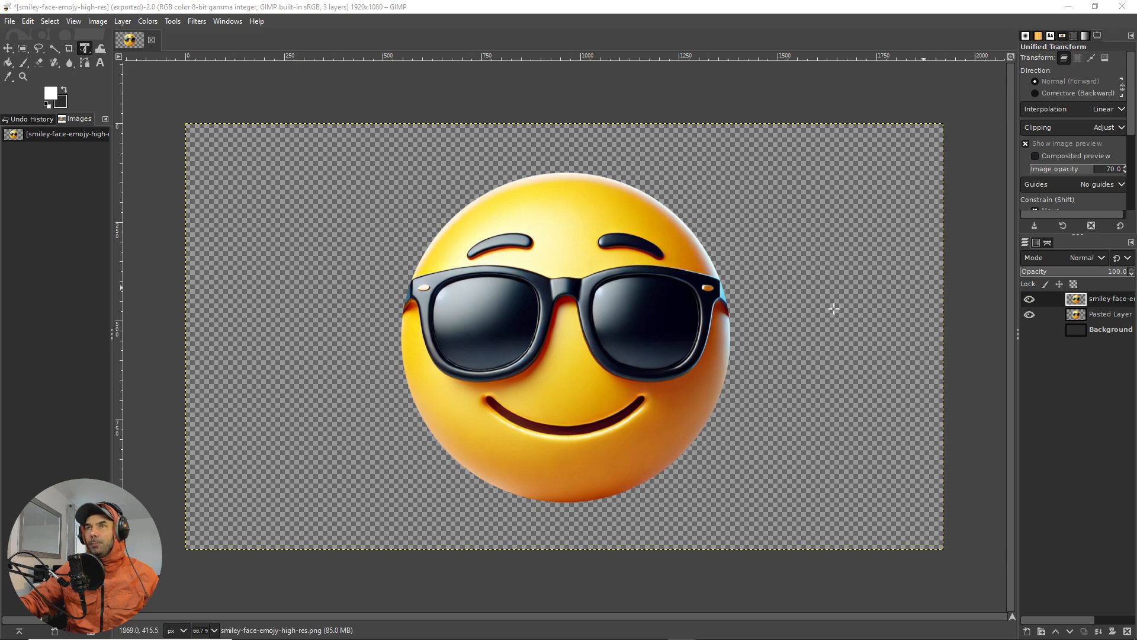
pyautogui.click(1031, 302)
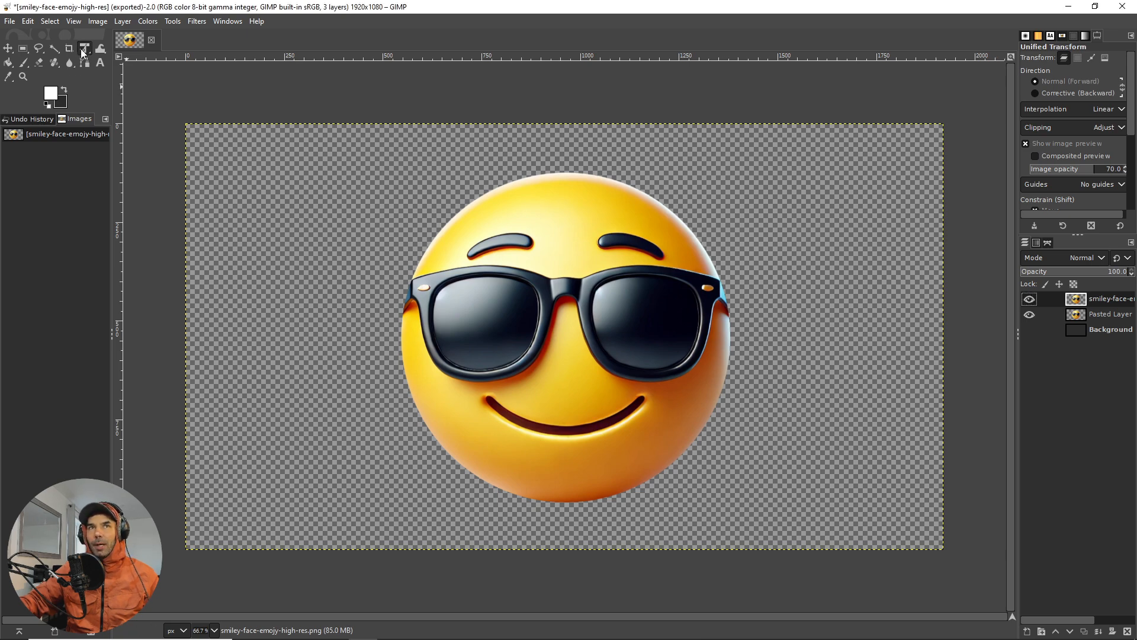
pyautogui.click(566, 283)
pyautogui.moveTo(567, 282); pyautogui.dragTo(402, 283)
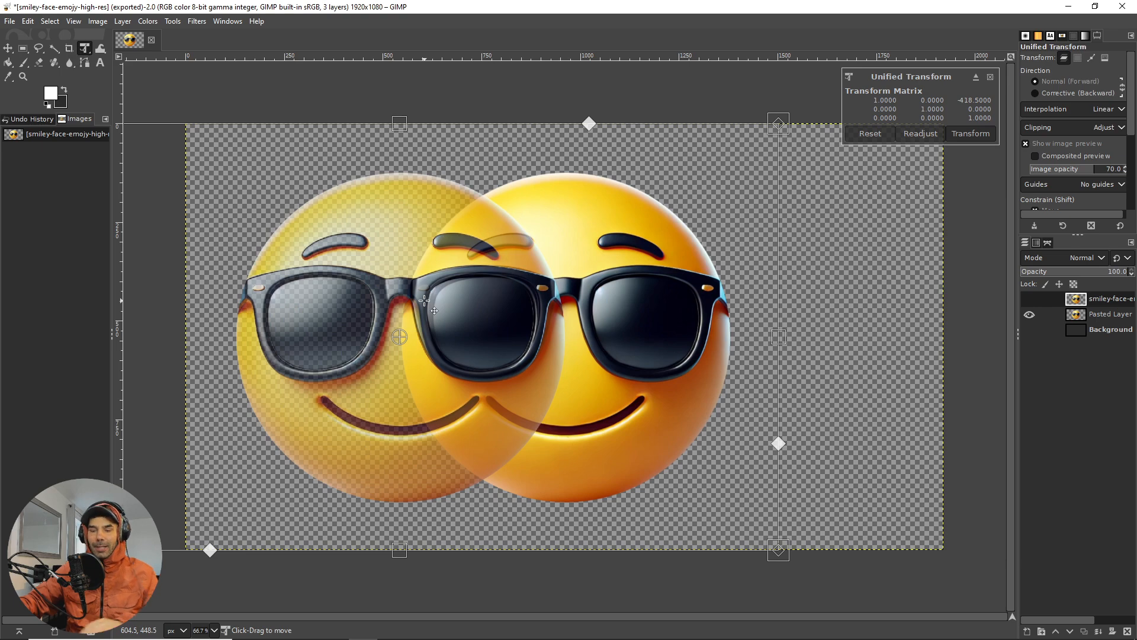
pyautogui.press('Return')
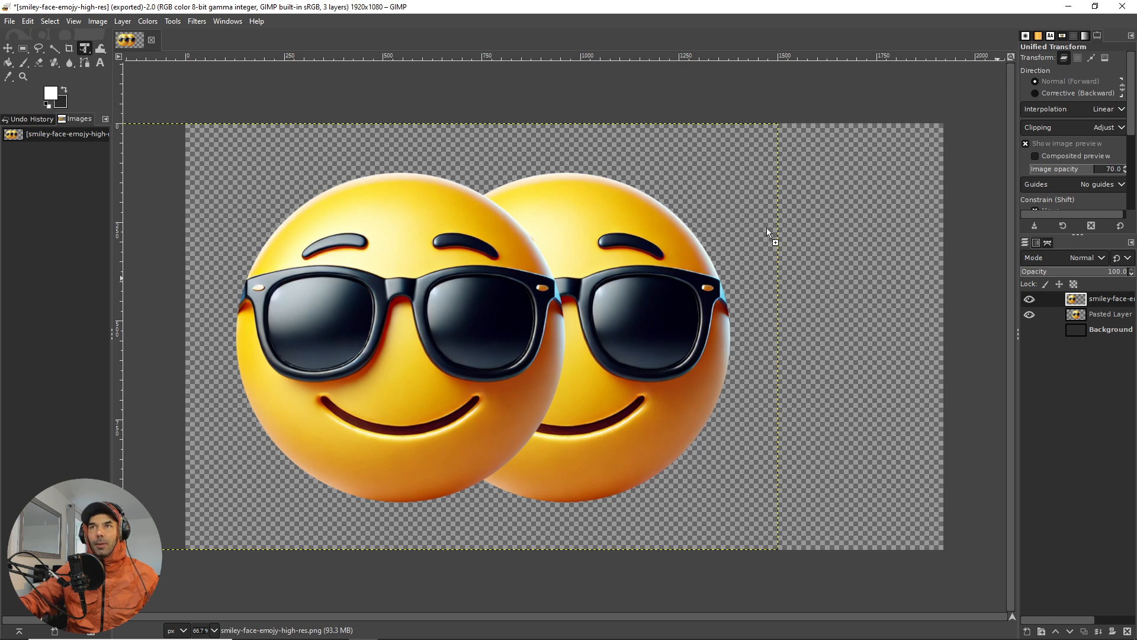
# Add another high-res emoji layer and move it to the right of the middle emoji with Unified Transform
pyautogui.hotkey('shift', 'ctrl', 'd')
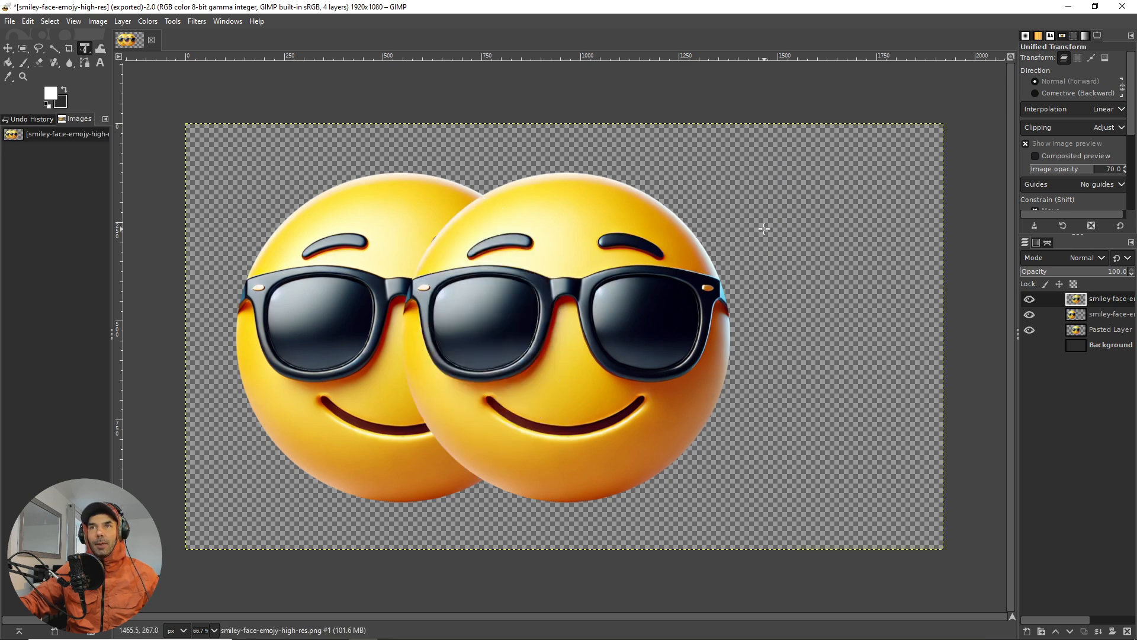
pyautogui.click(588, 282)
pyautogui.moveTo(654, 294); pyautogui.dragTo(756, 312)
pyautogui.press('Return')
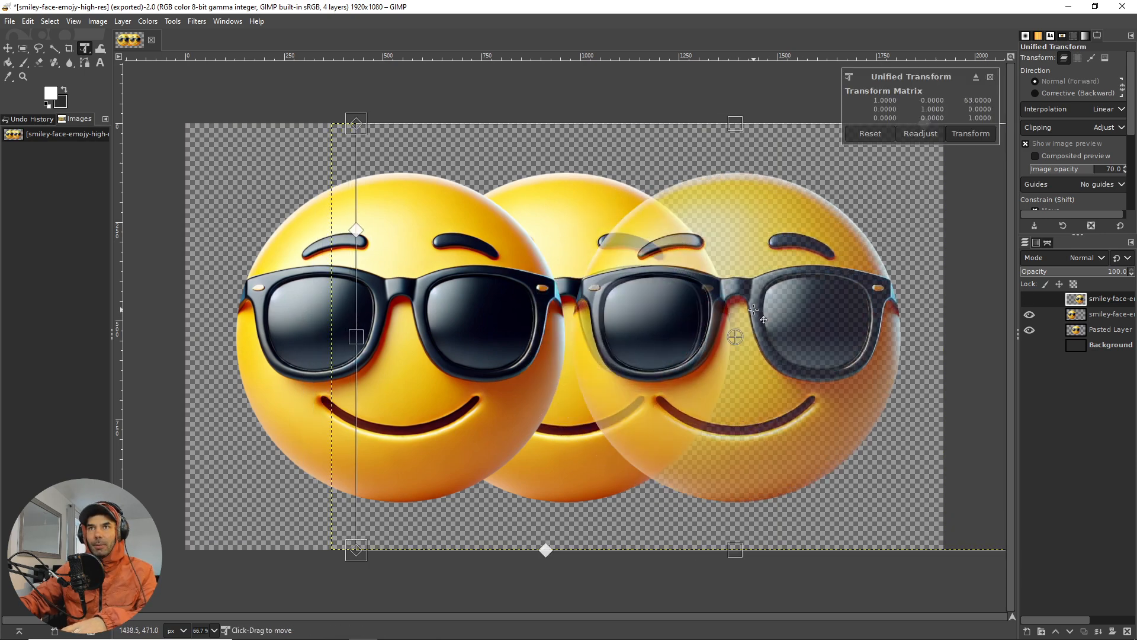
pyautogui.press('Return')
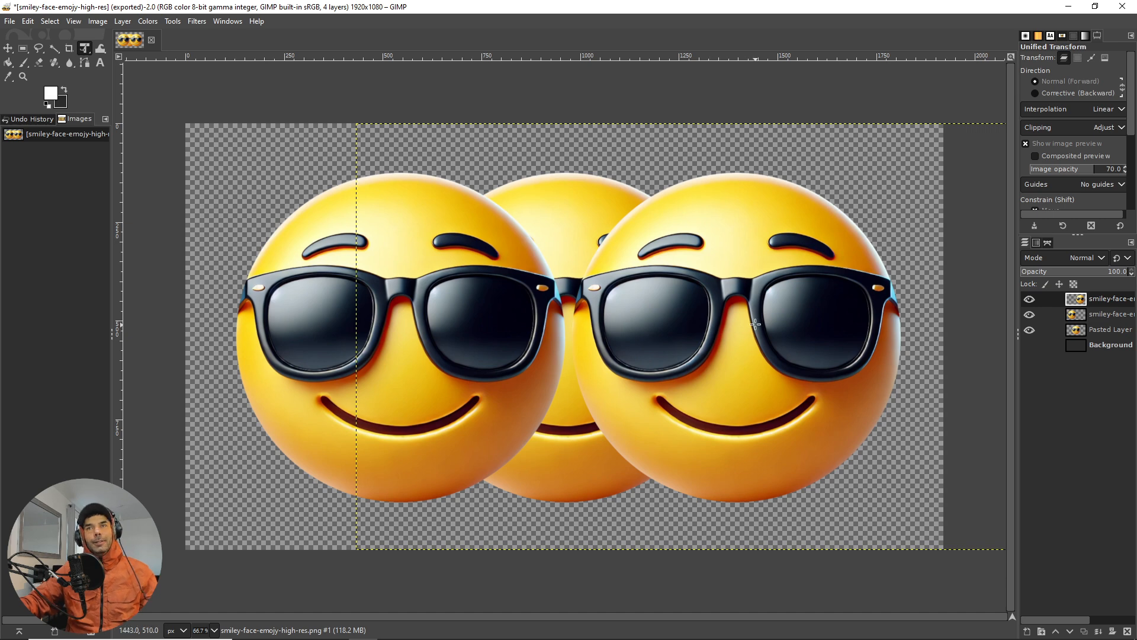
# Move the left emoji's layer about 170 px down and further left, so it extends past the canvas's left edge
pyautogui.click(681, 326)
pyautogui.moveTo(681, 326); pyautogui.dragTo(715, 447)
pyautogui.press('pagedown')
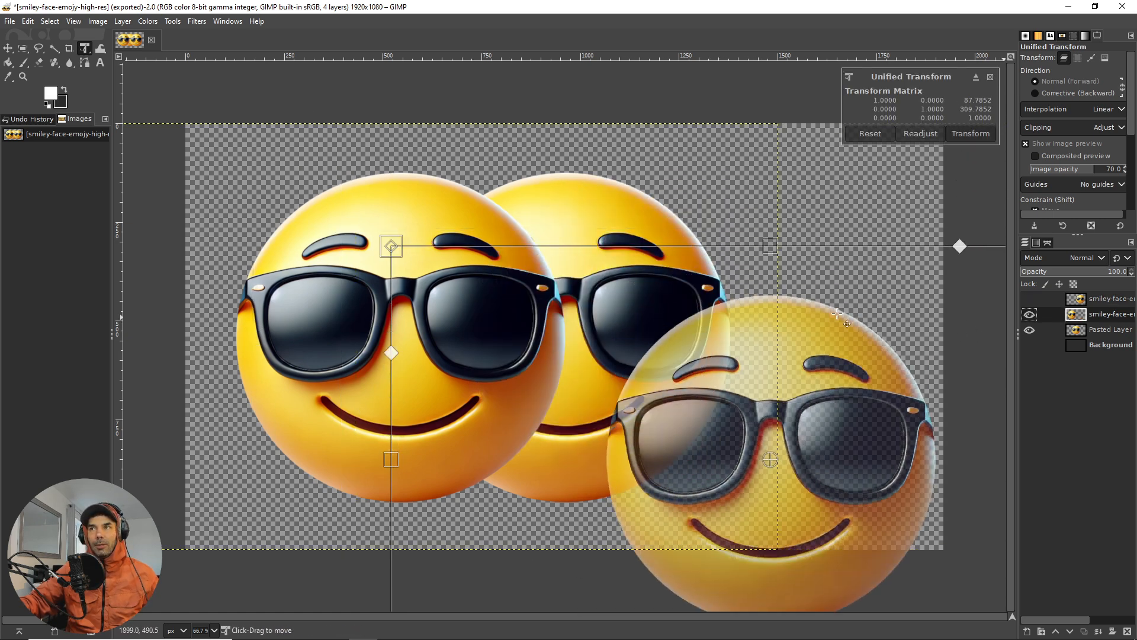
pyautogui.click(347, 299)
pyautogui.moveTo(691, 318); pyautogui.dragTo(708, 386)
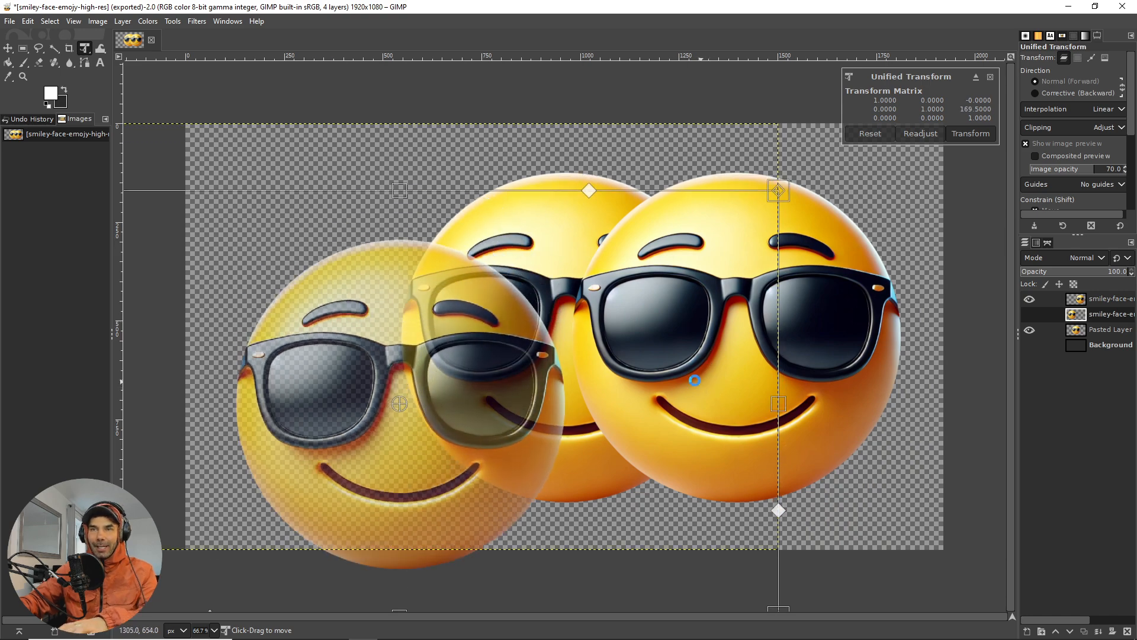
pyautogui.press('Return')
pyautogui.moveTo(429, 364); pyautogui.dragTo(346, 365)
pyautogui.press('Return')
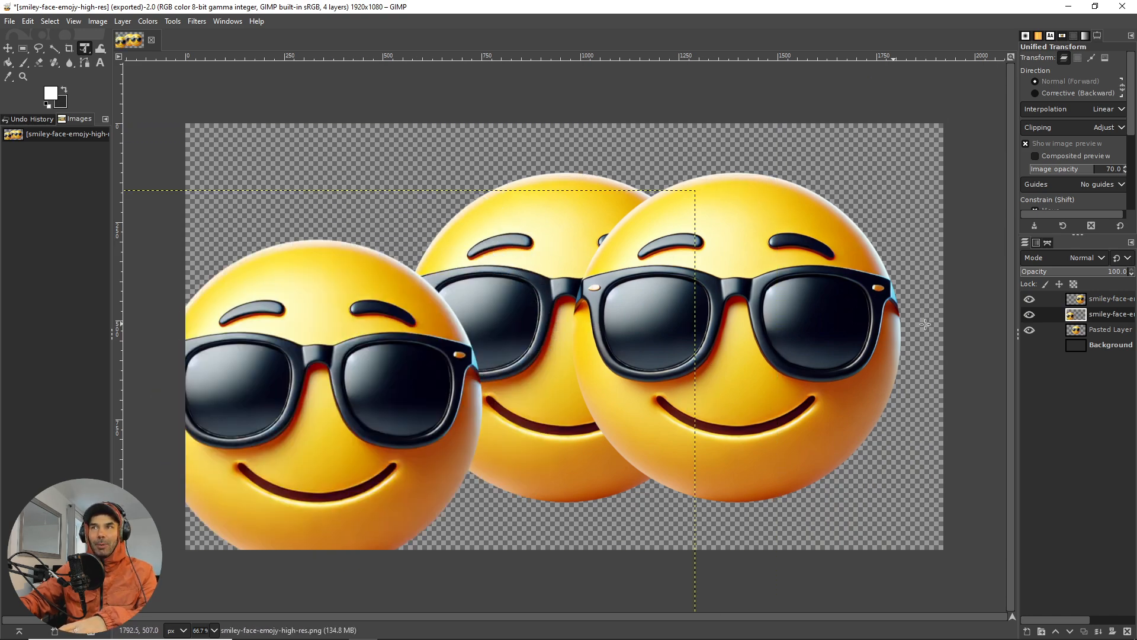
# Move the right emoji's layer slightly up and right, keeping it partly overlapping the middle emoji
pyautogui.click(1082, 304)
pyautogui.moveTo(699, 320); pyautogui.dragTo(766, 234)
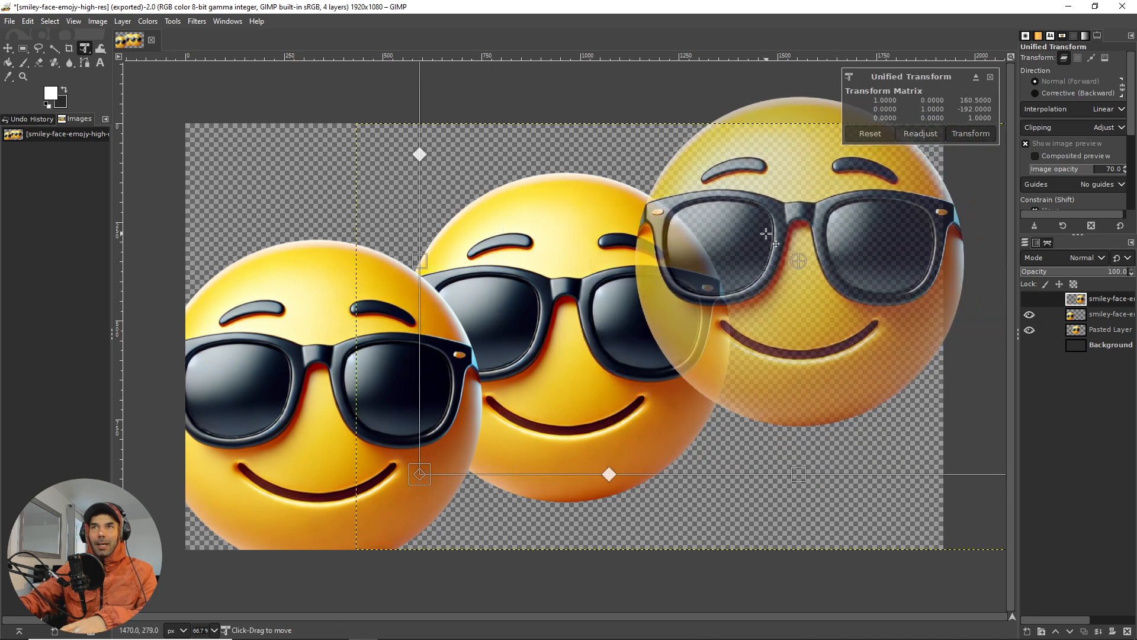
pyautogui.press('Return')
pyautogui.moveTo(796, 283); pyautogui.dragTo(766, 350)
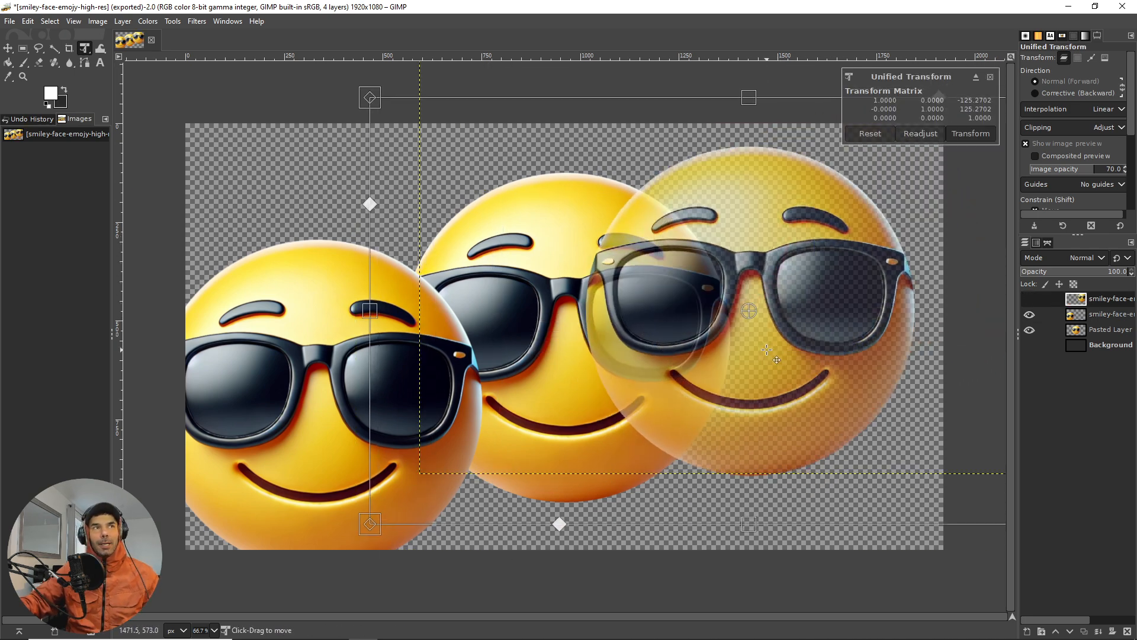
pyautogui.press('Return')
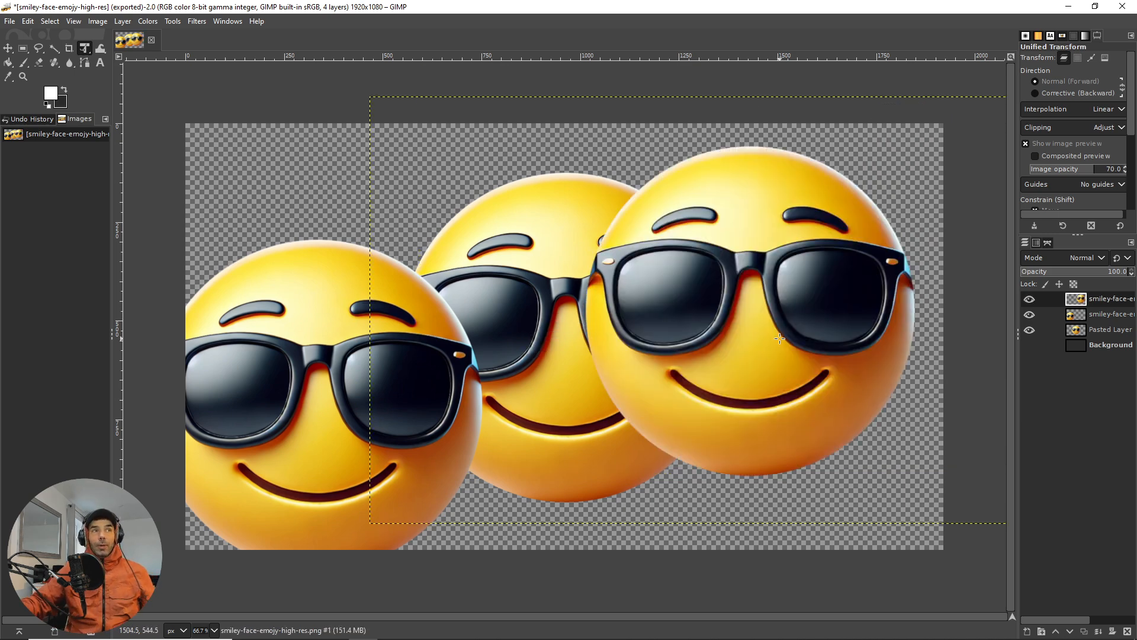